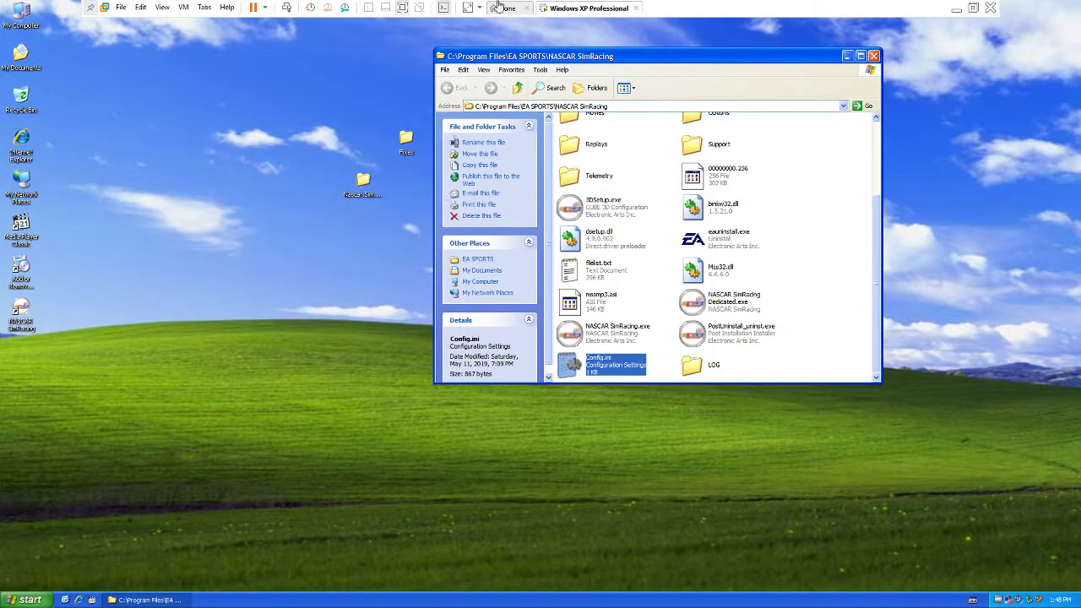
left_click_drag(501, 65, 565, 78)
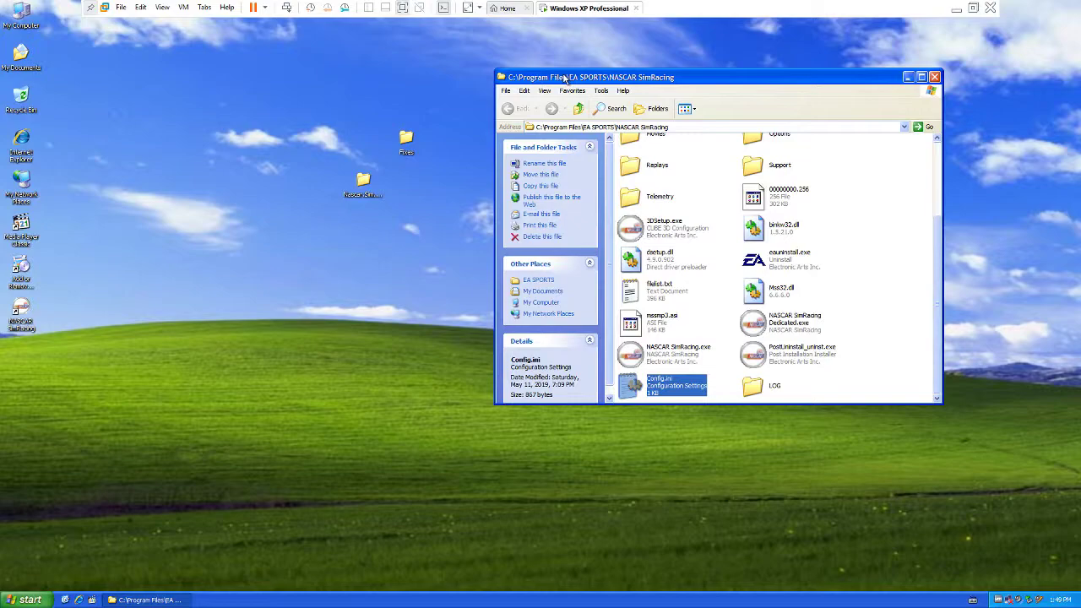
scroll(725, 218, "up", 3)
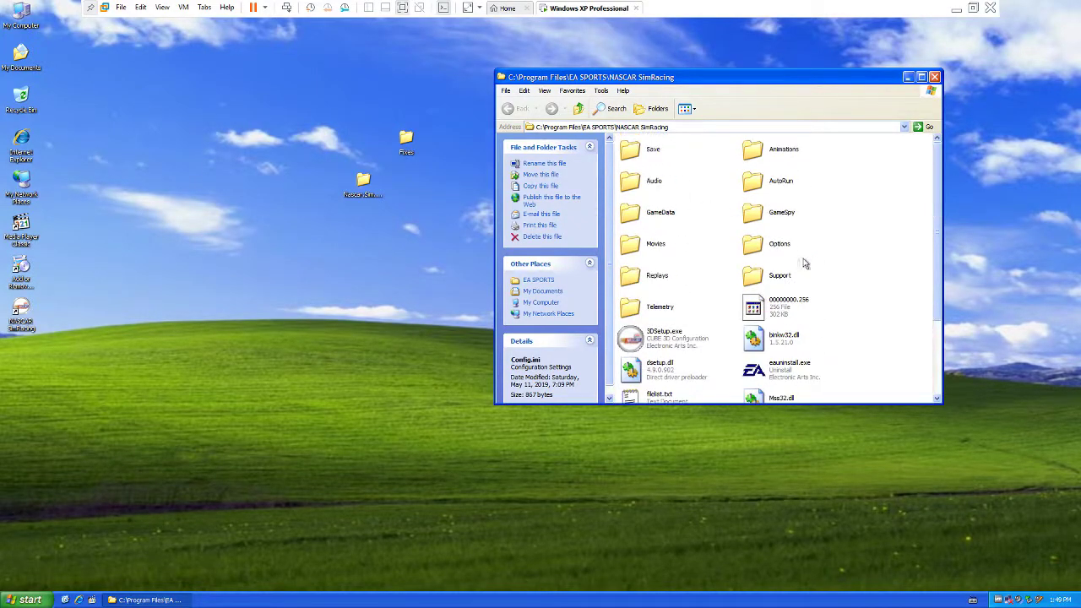
left_click_drag(731, 80, 695, 83)
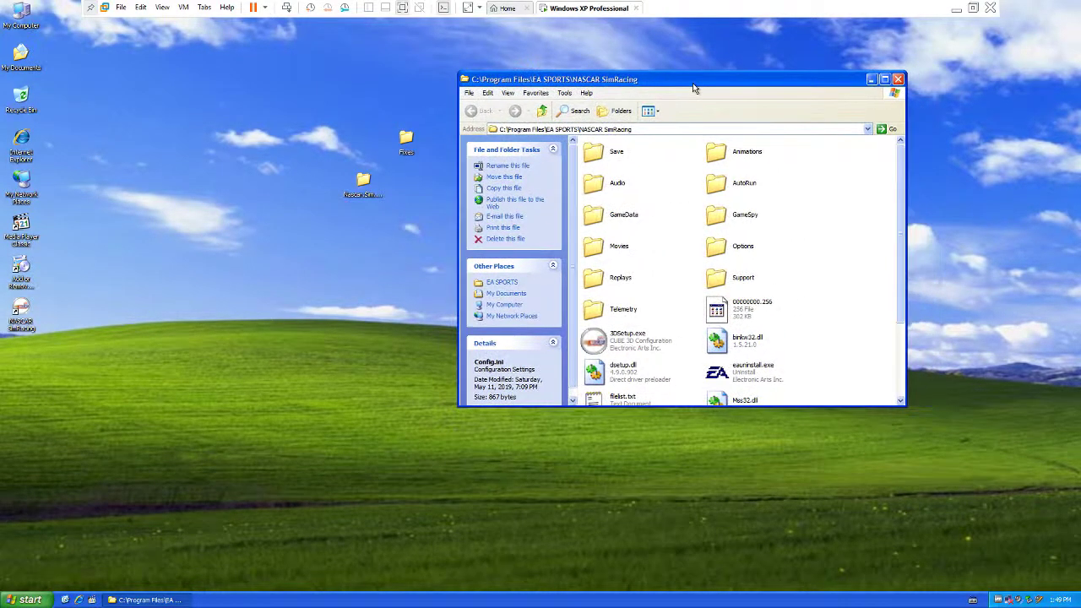
scroll(774, 226, "down", 3)
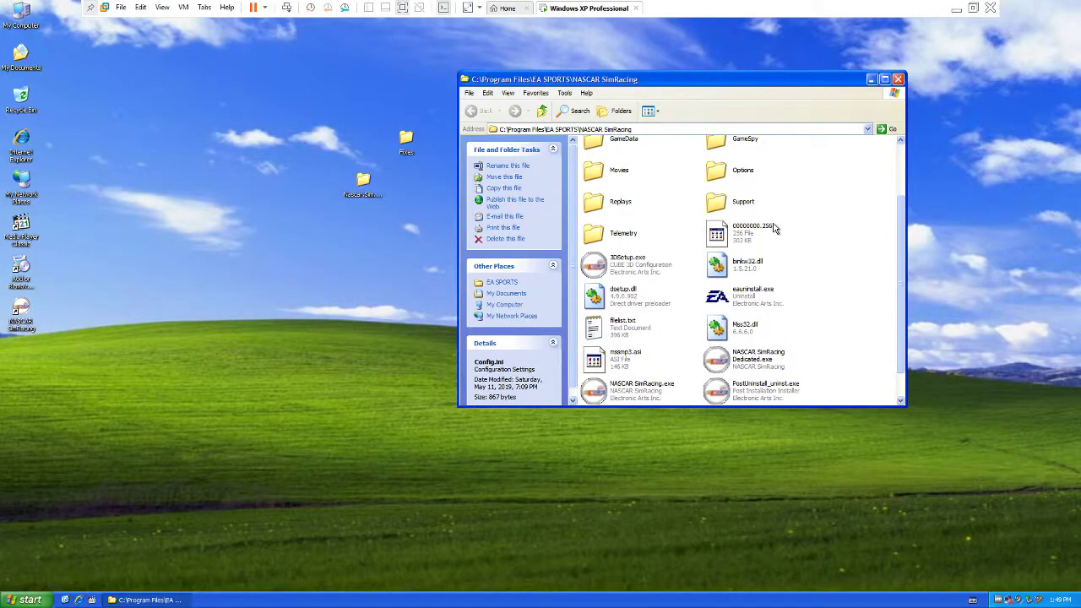
scroll(774, 229, "up", 3)
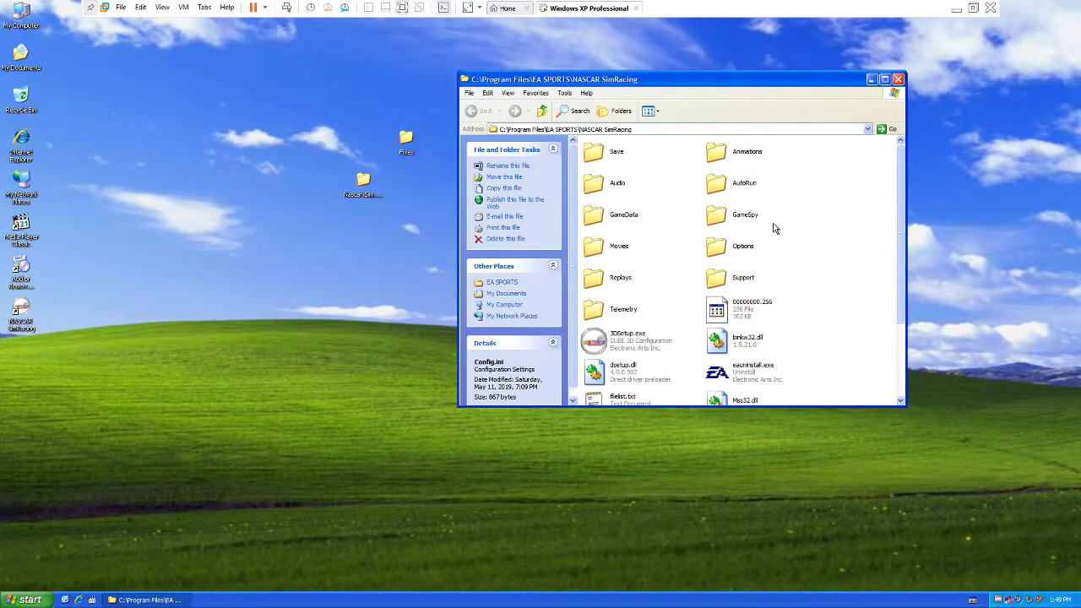
scroll(776, 229, "down", 3)
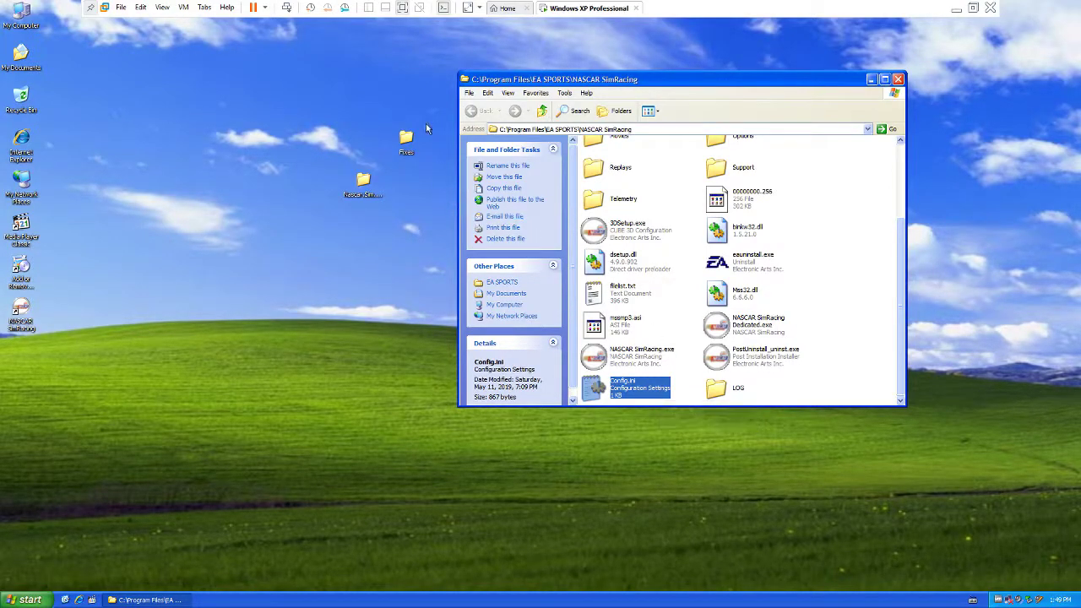
Step: Open the Fixes folder from the desktop and place its window beside the NASCAR SimRacing program folder
double_click(406, 139)
left_click_drag(353, 95, 499, 195)
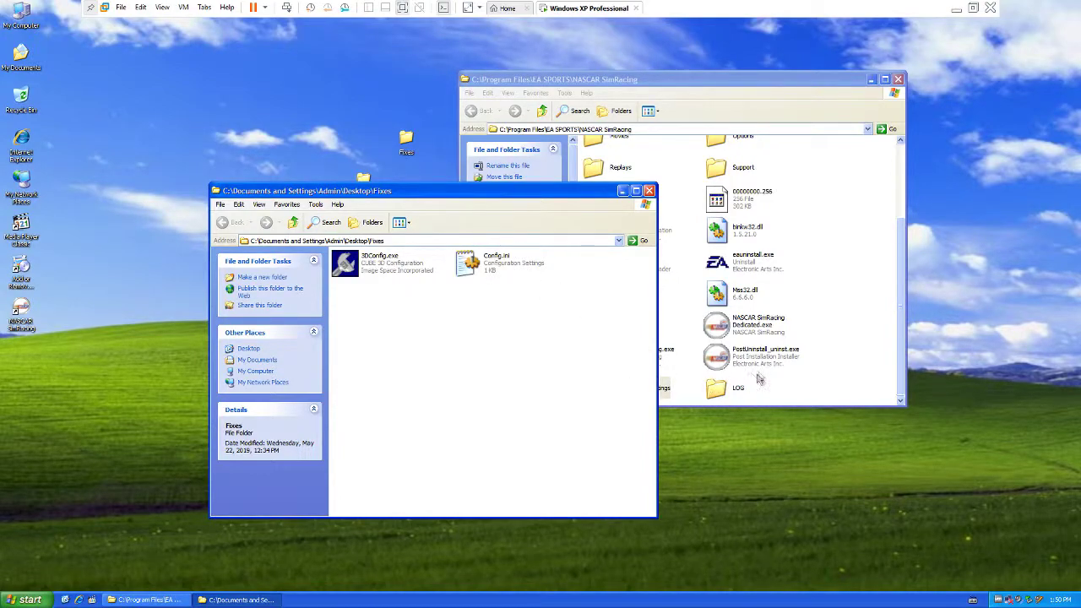
mouse_move(387, 270)
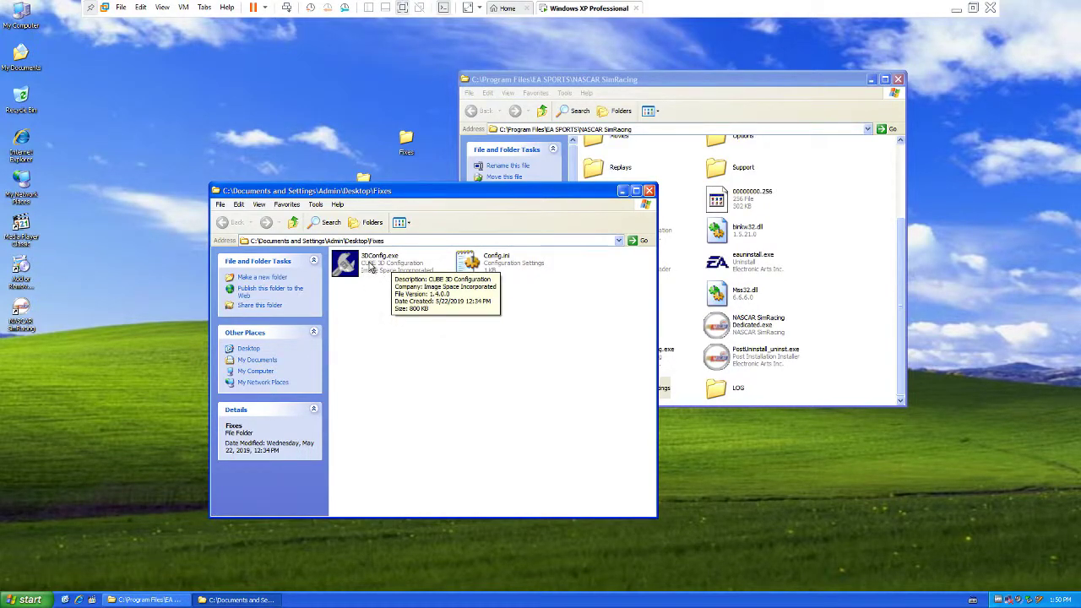
left_click_drag(379, 195, 334, 195)
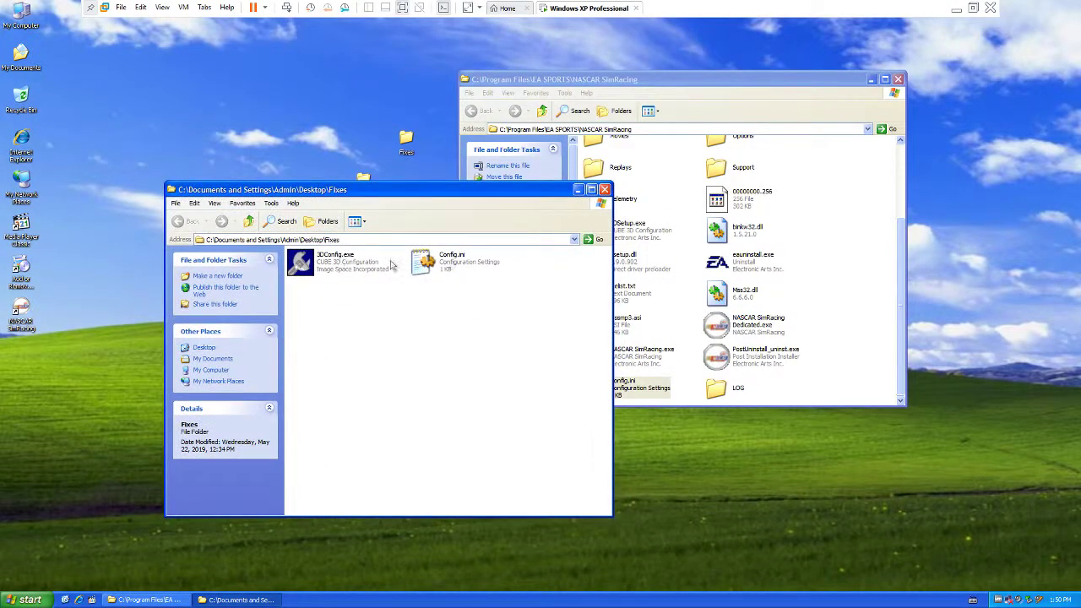
Step: Compare 3DSetup.exe in the NASCAR SimRacing program folder with 3DConfig.exe in the Fixes folder
left_click(671, 284)
mouse_move(643, 240)
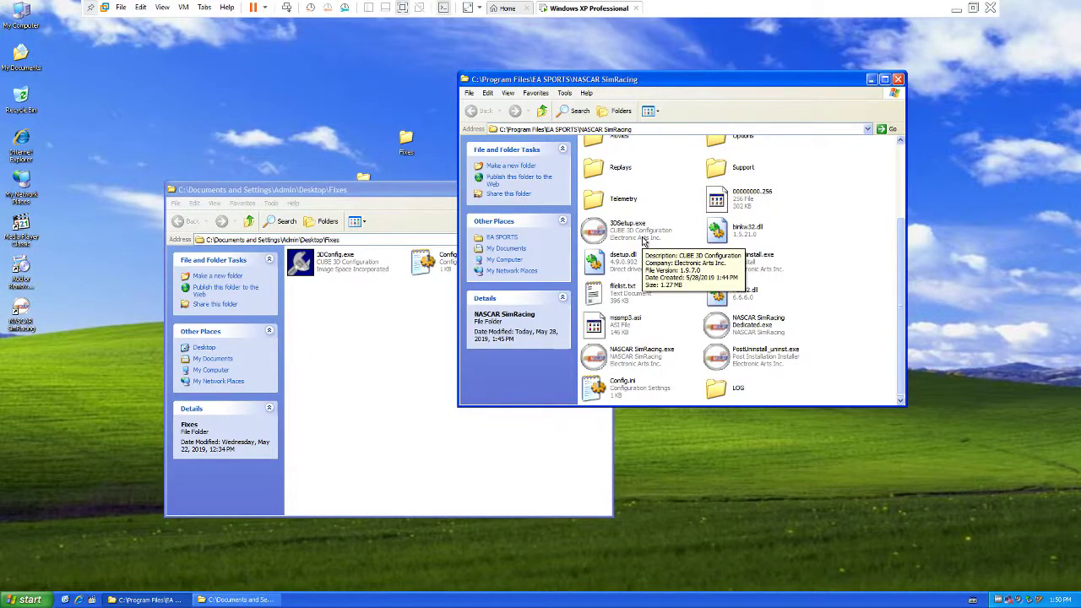
mouse_move(627, 362)
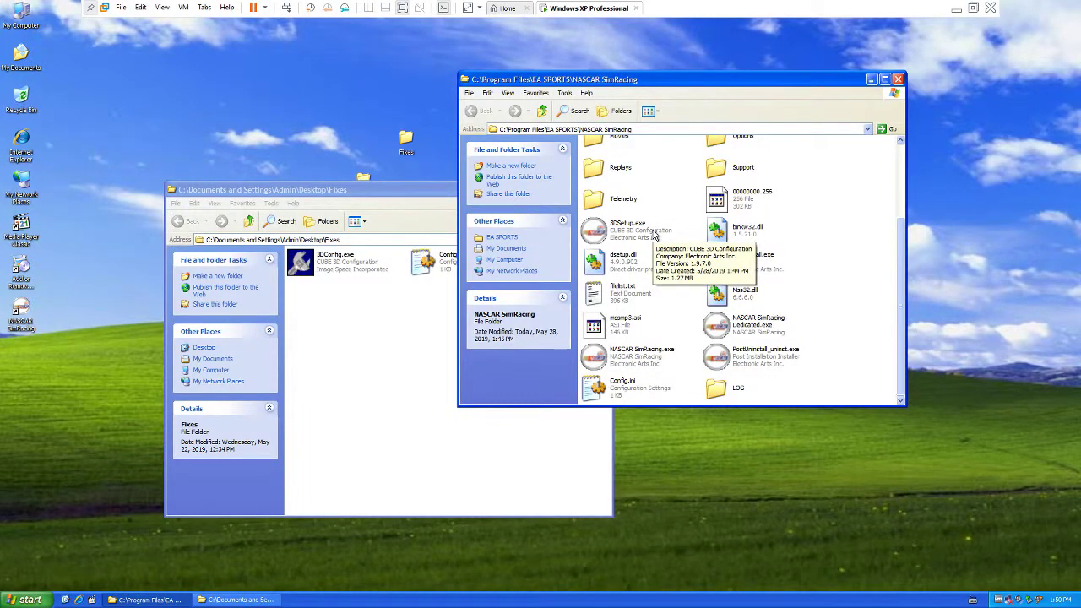
left_click(375, 263)
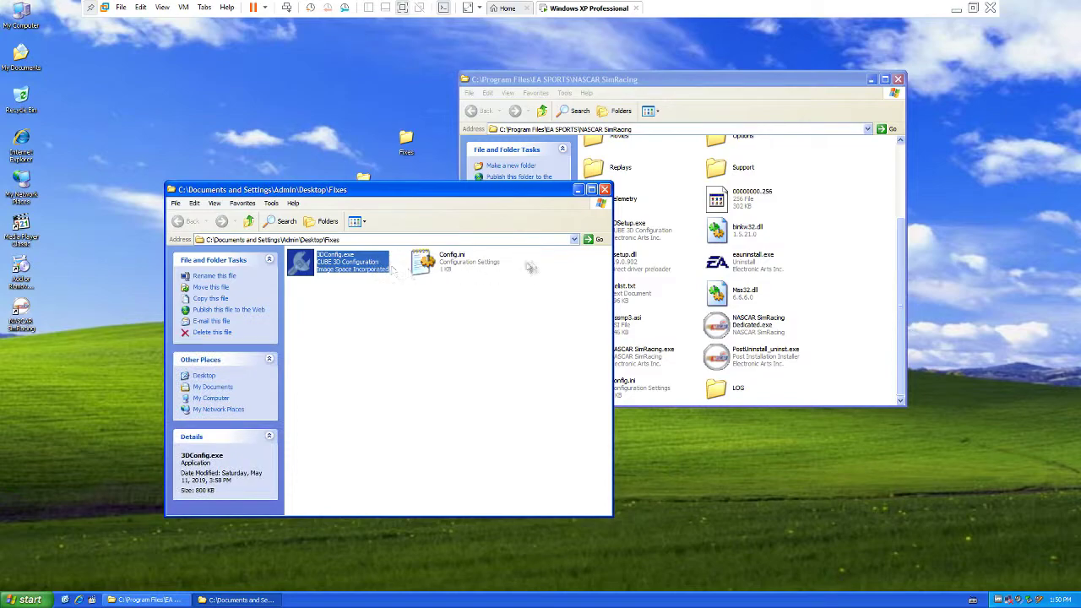
left_click(640, 239)
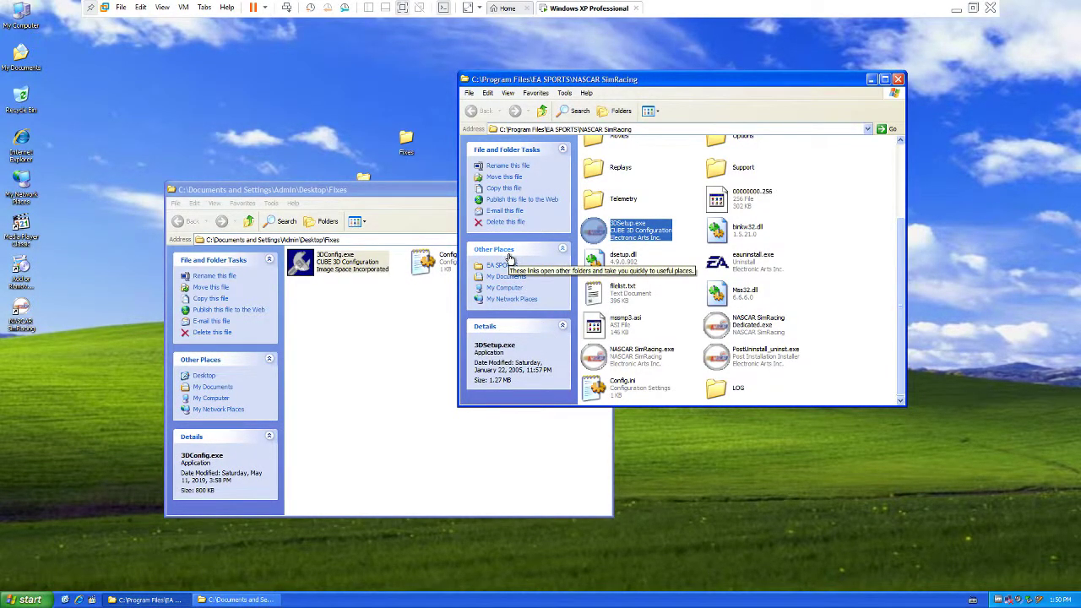
left_click(370, 290)
left_click(848, 251)
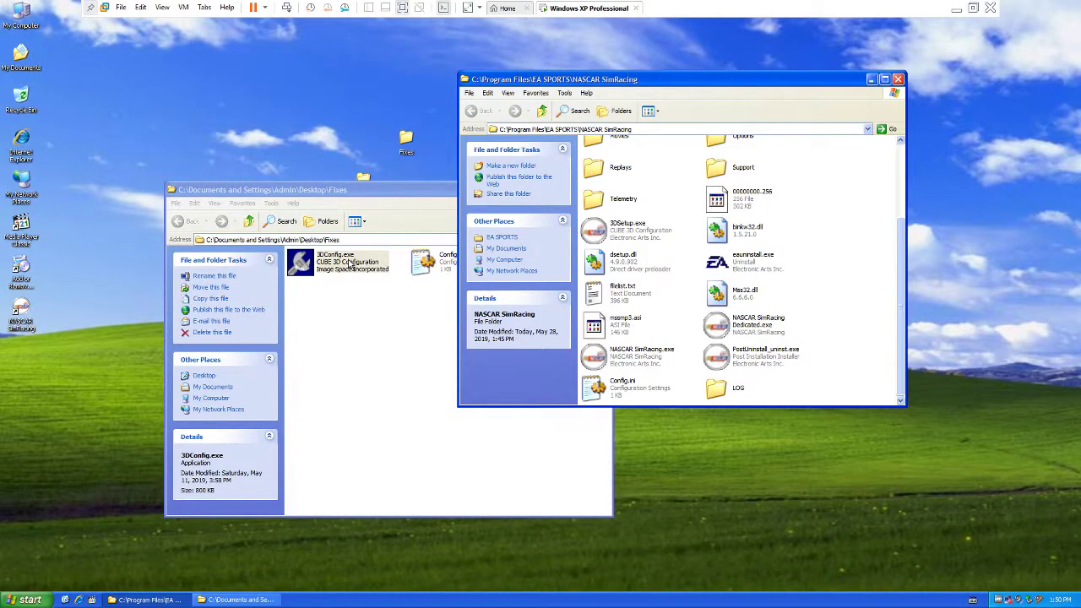
Step: Run 3DSetup.exe, review the video resolutions offered for the VMware SVGA II driver, and cancel the setup
double_click(604, 240)
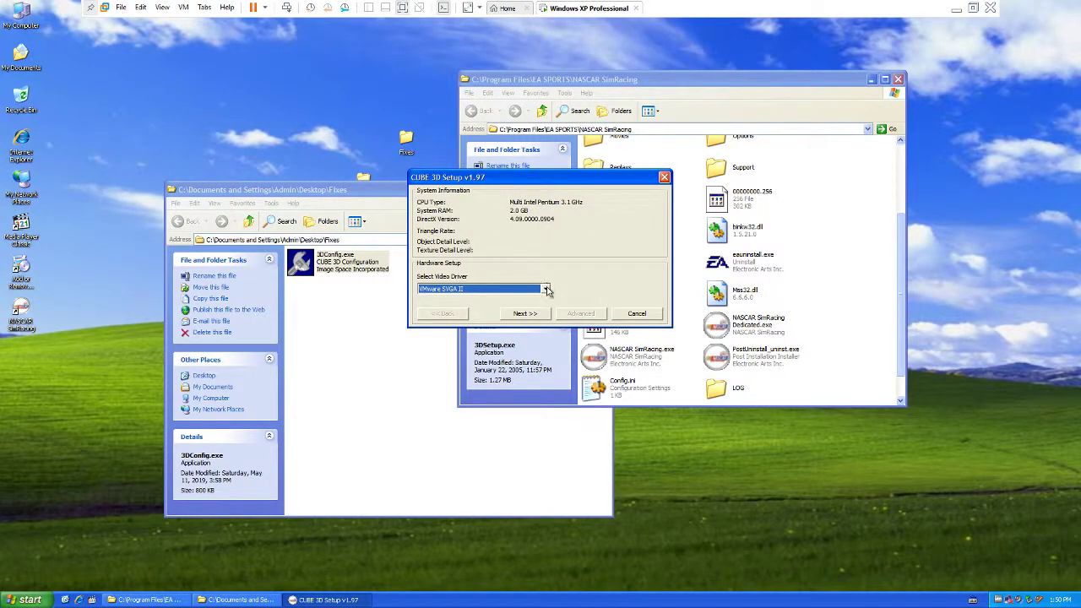
left_click(526, 313)
left_click(545, 289)
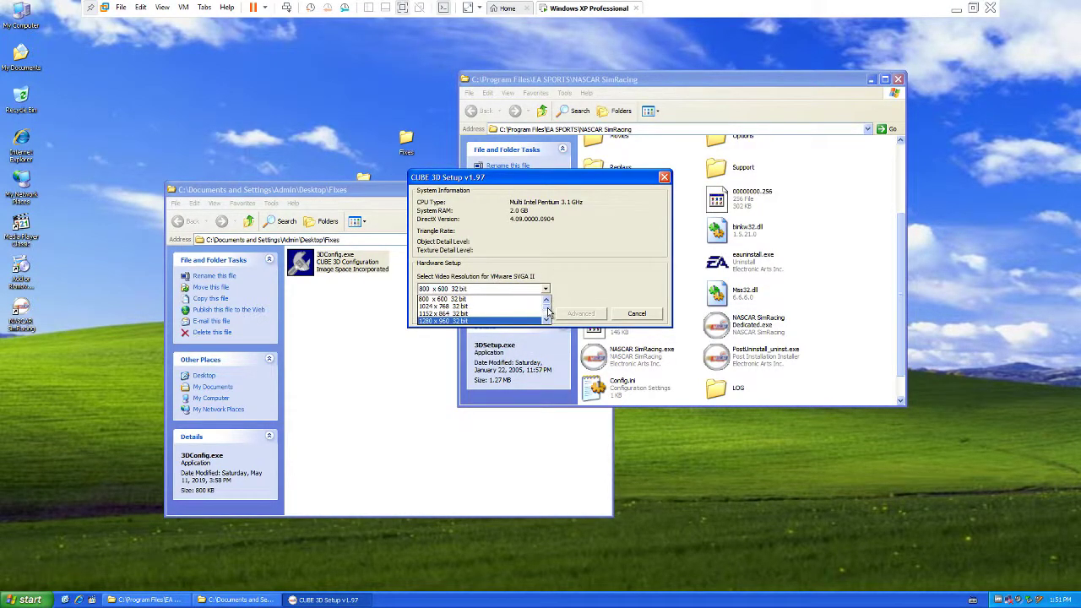
left_click(547, 314)
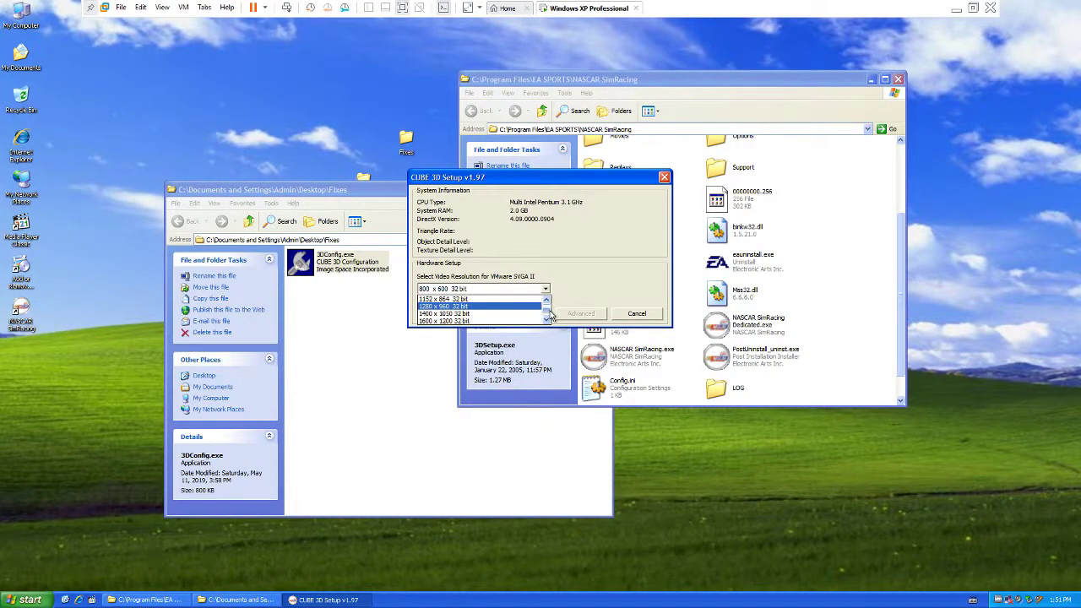
left_click(548, 319)
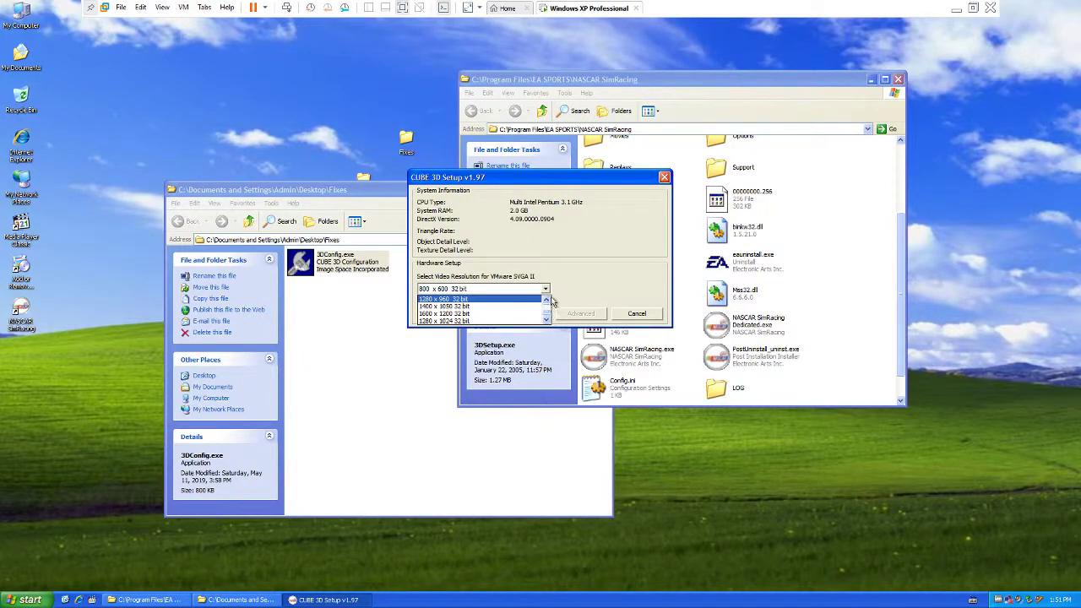
left_click(633, 314)
left_click(634, 314)
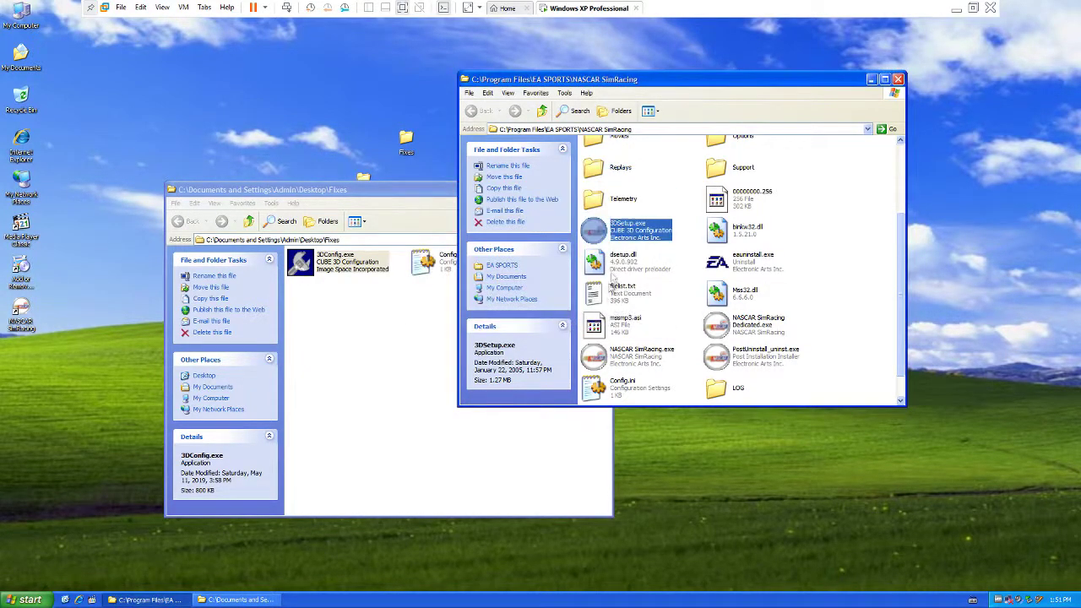
Step: Open Config.ini from the NASCAR SimRacing program folder, examine its video and windowed mode settings, and close it
double_click(623, 381)
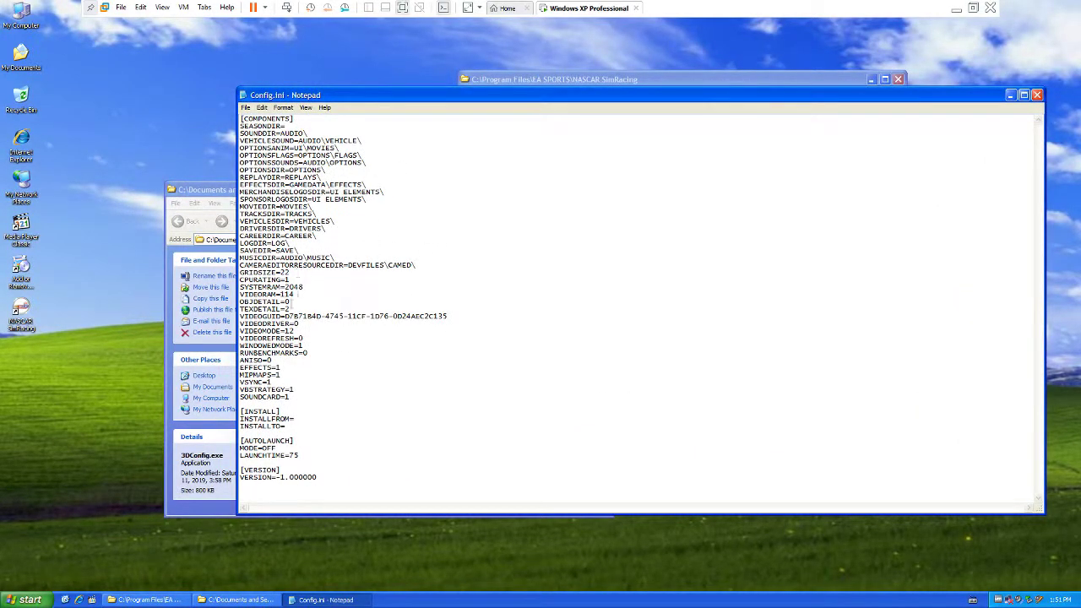
left_click(302, 288)
left_click_drag(674, 97, 639, 97)
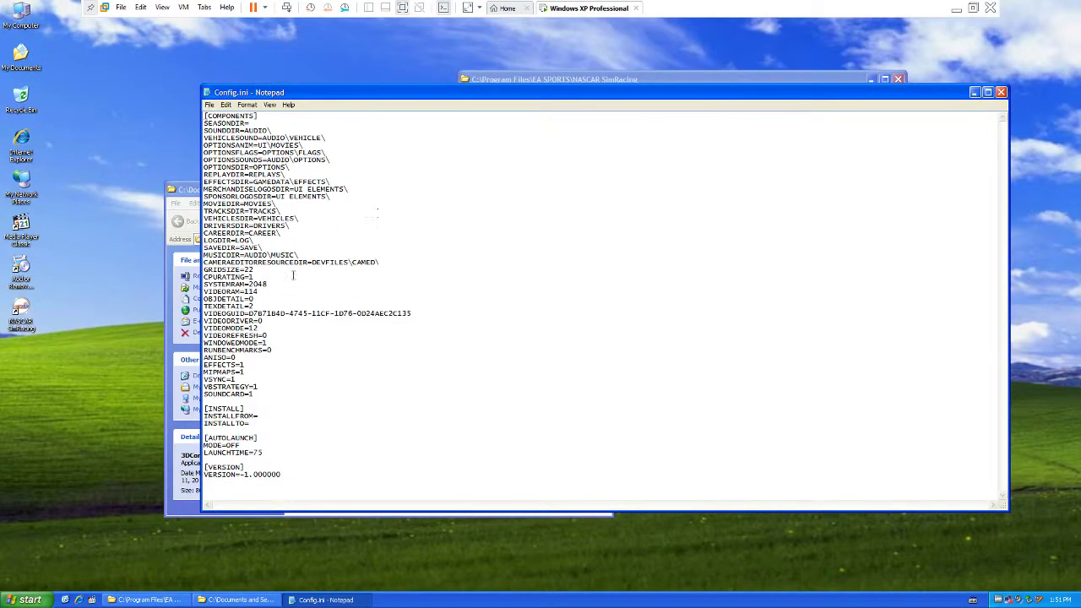
left_click(277, 350)
left_click(273, 343)
left_click(1002, 93)
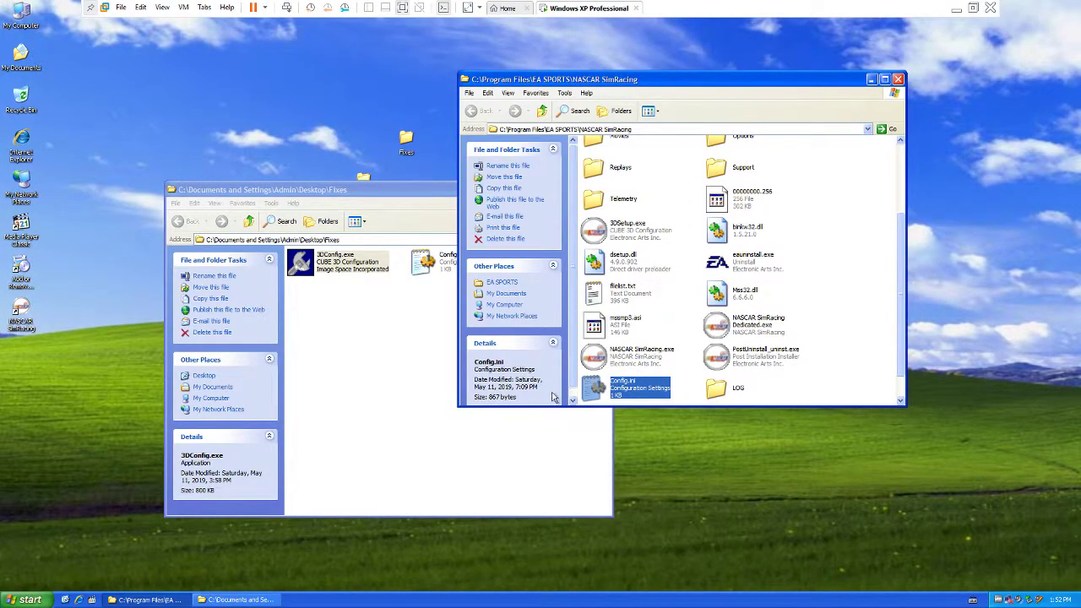
Step: Bring the Fixes folder window to the front, clear of the desktop folders, and switch from the virtual machine to the host desktop
left_click(415, 192)
left_click_drag(416, 193, 431, 229)
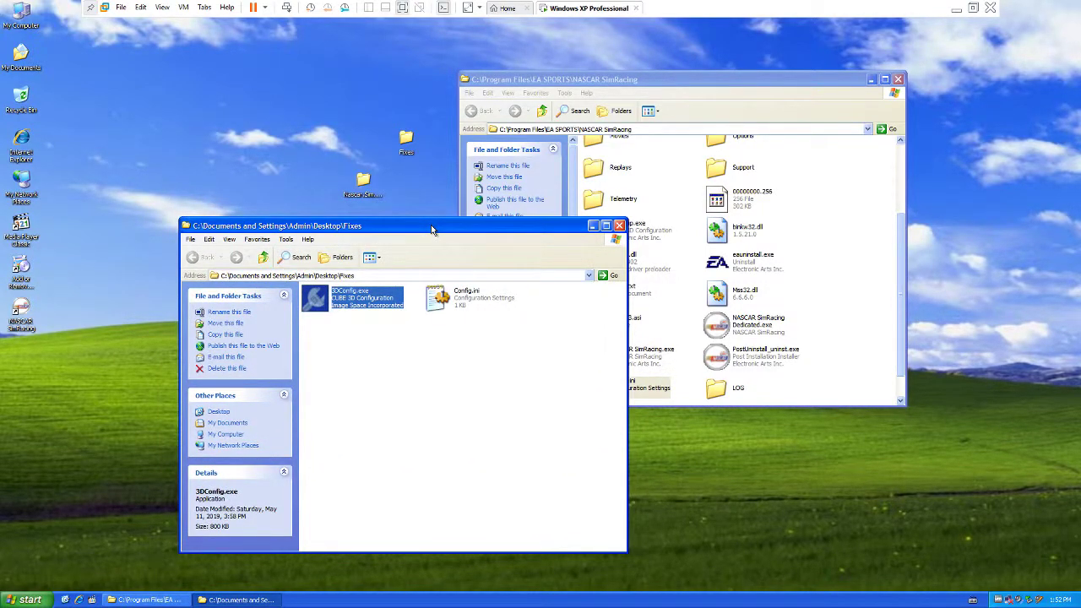
left_click(404, 8)
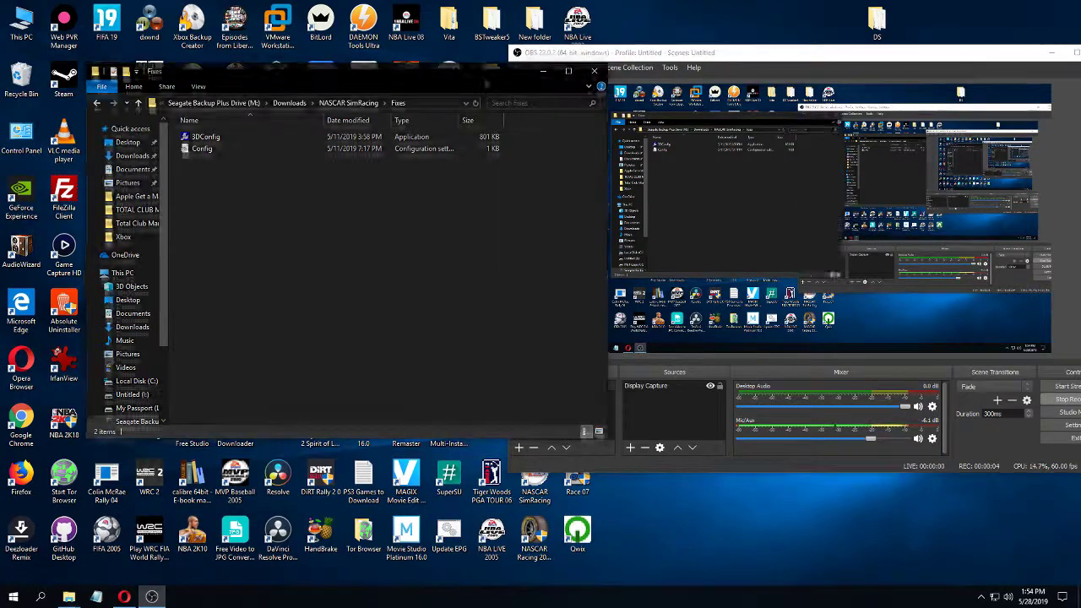
Step: Arrange the Fixes folder window and the Documents\NASCAR SimRacing folder window side by side
left_click_drag(485, 75, 521, 88)
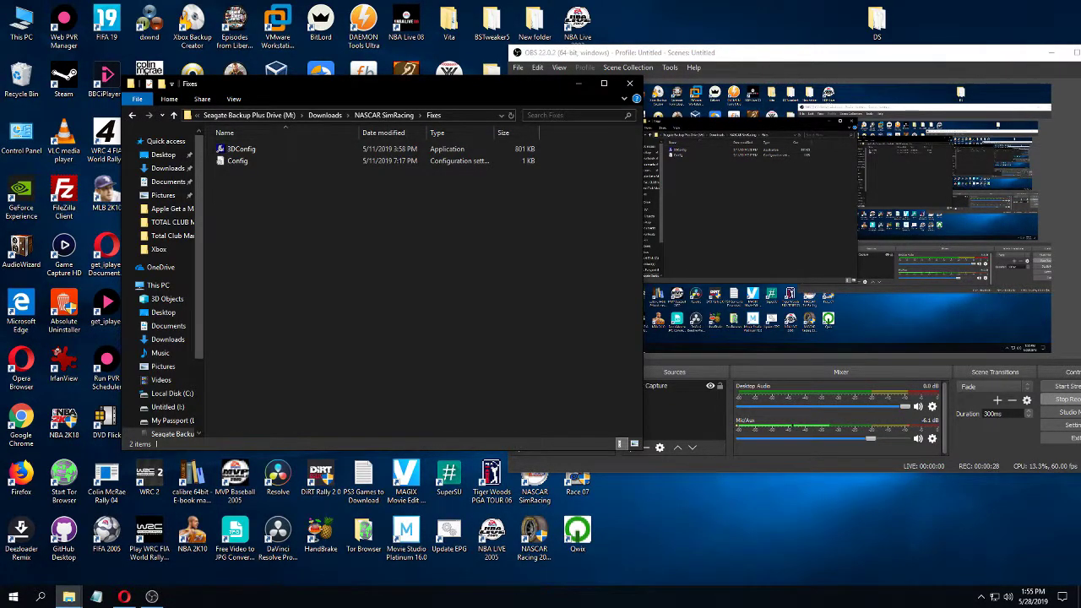
left_click_drag(380, 84, 365, 84)
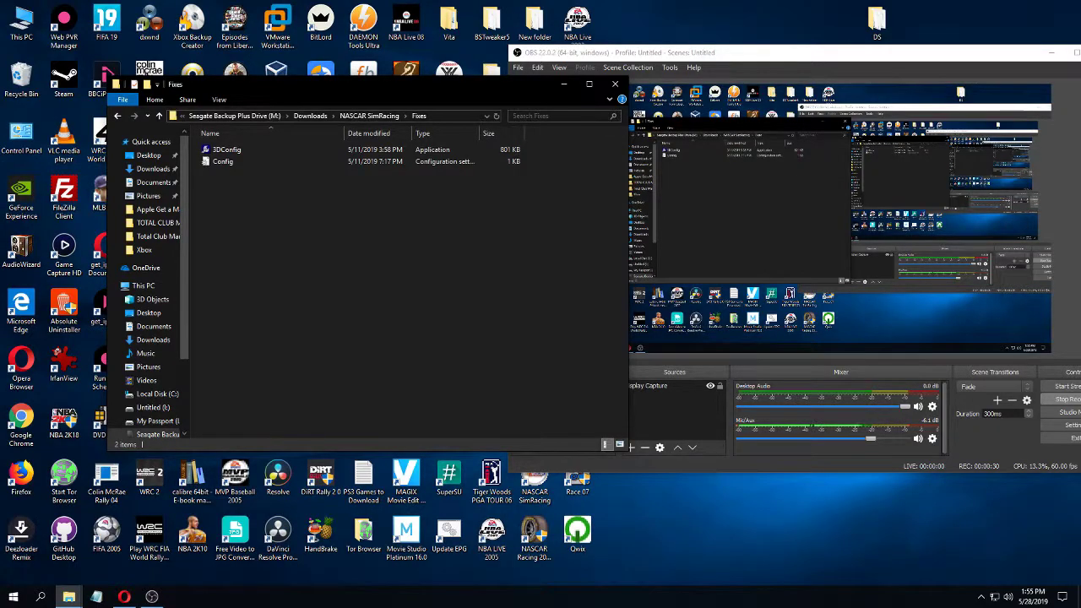
left_click_drag(365, 84, 328, 59)
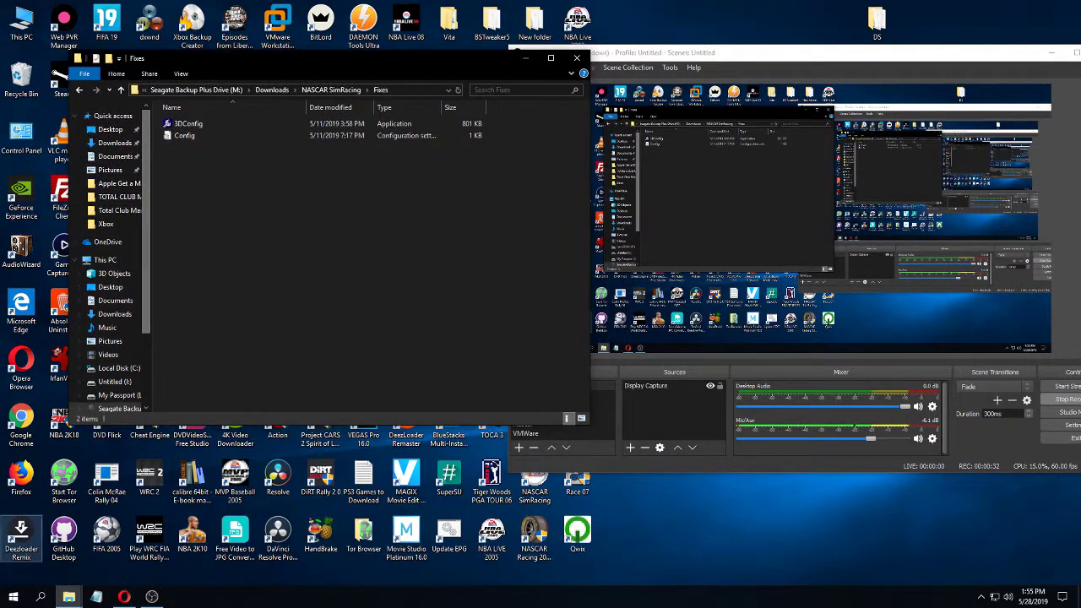
mouse_move(68, 596)
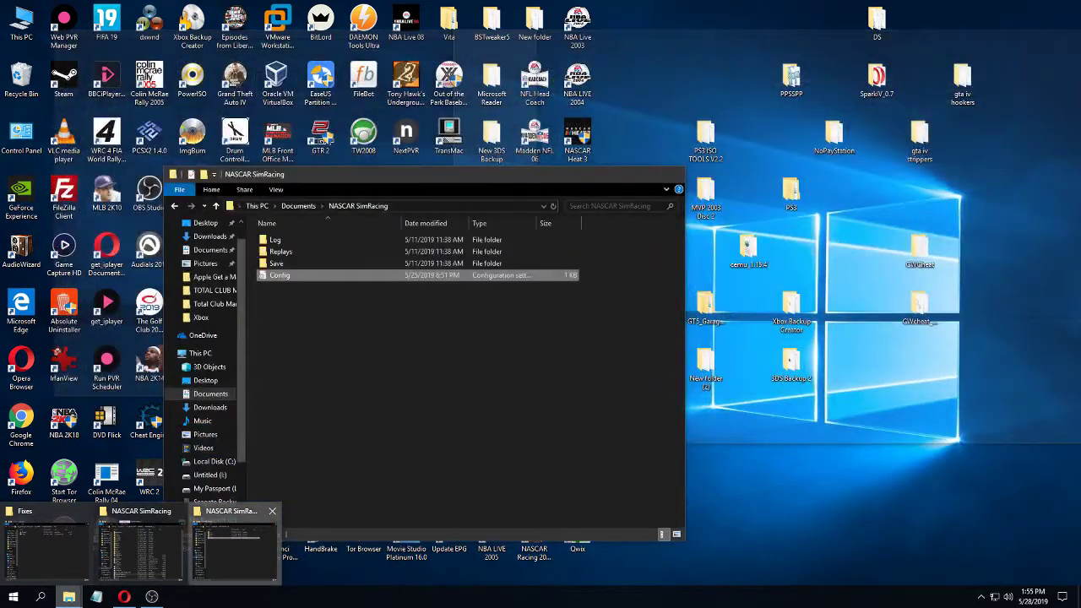
left_click(235, 547)
left_click_drag(320, 122, 644, 85)
Step: Copy the Config file from the Fixes folder into Documents\NASCAR SimRacing, choosing to replace the existing file
left_click(219, 135)
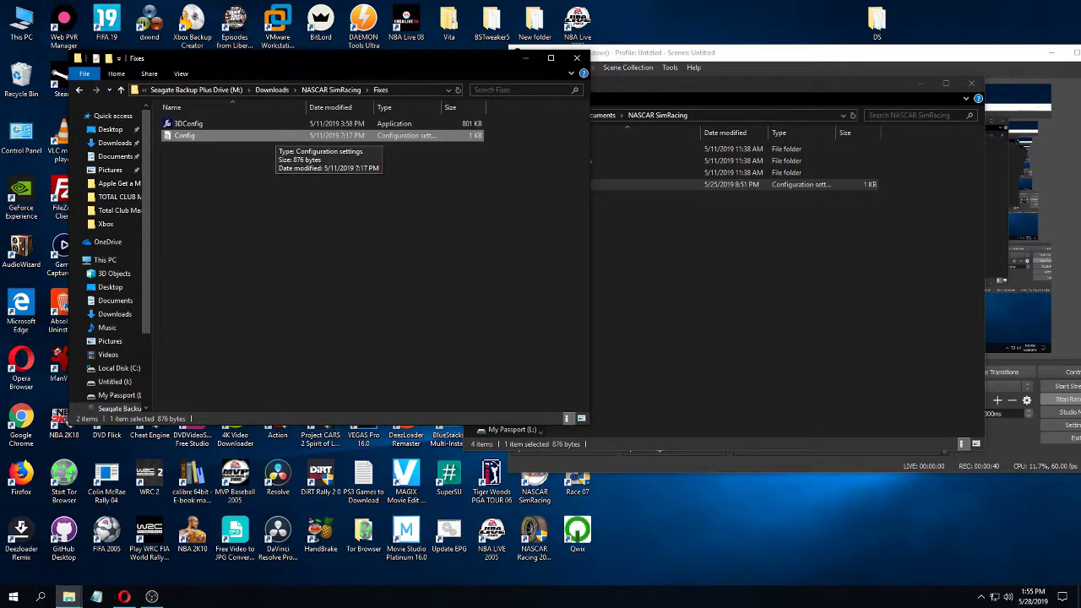
key("alt+Tab")
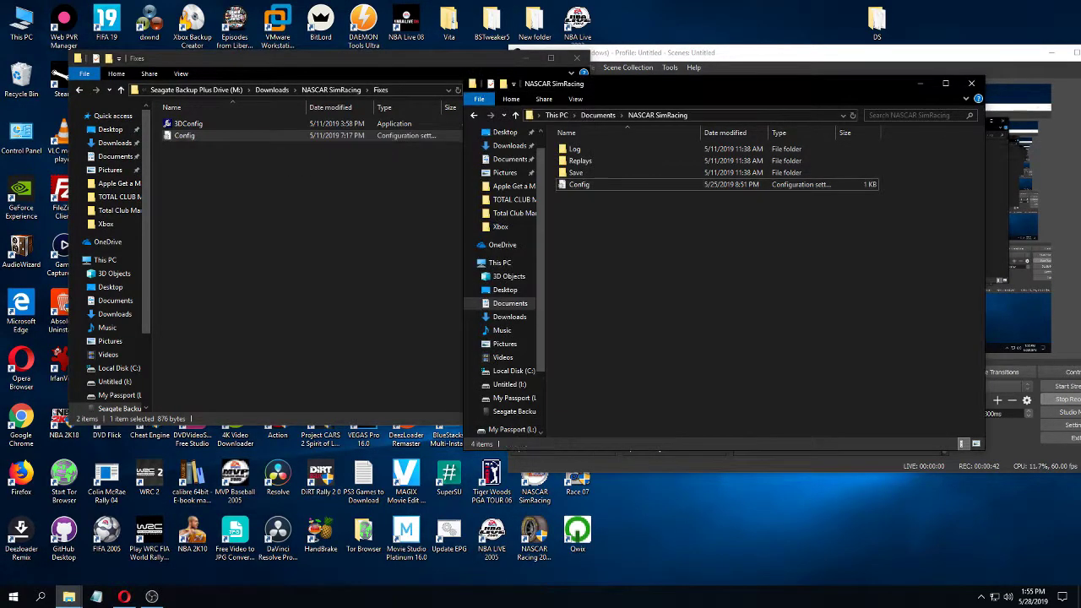
key("alt+Tab")
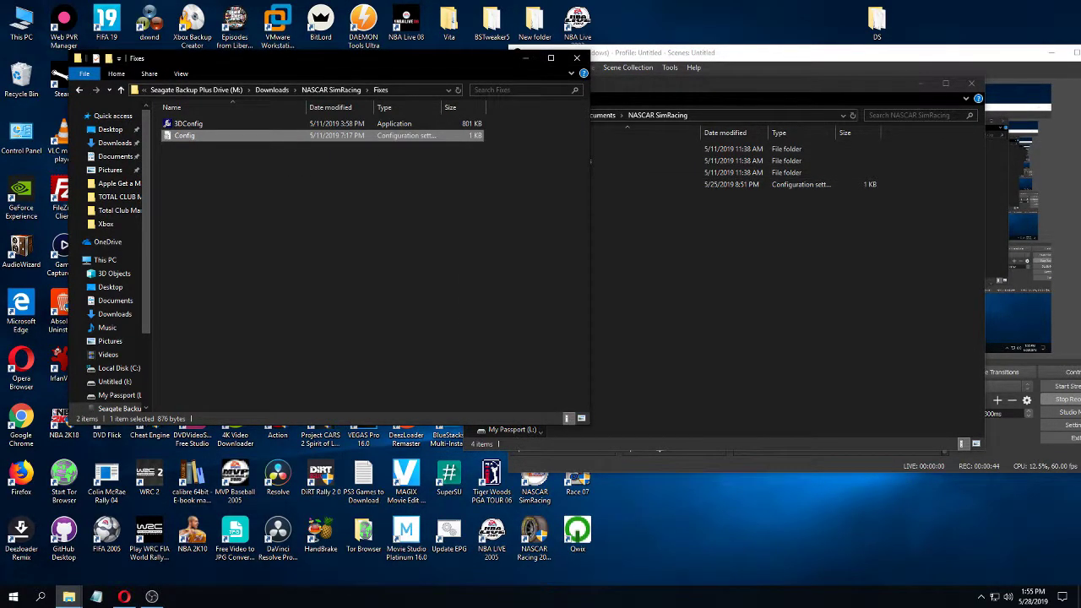
key("alt+Tab")
key("ctrl+v")
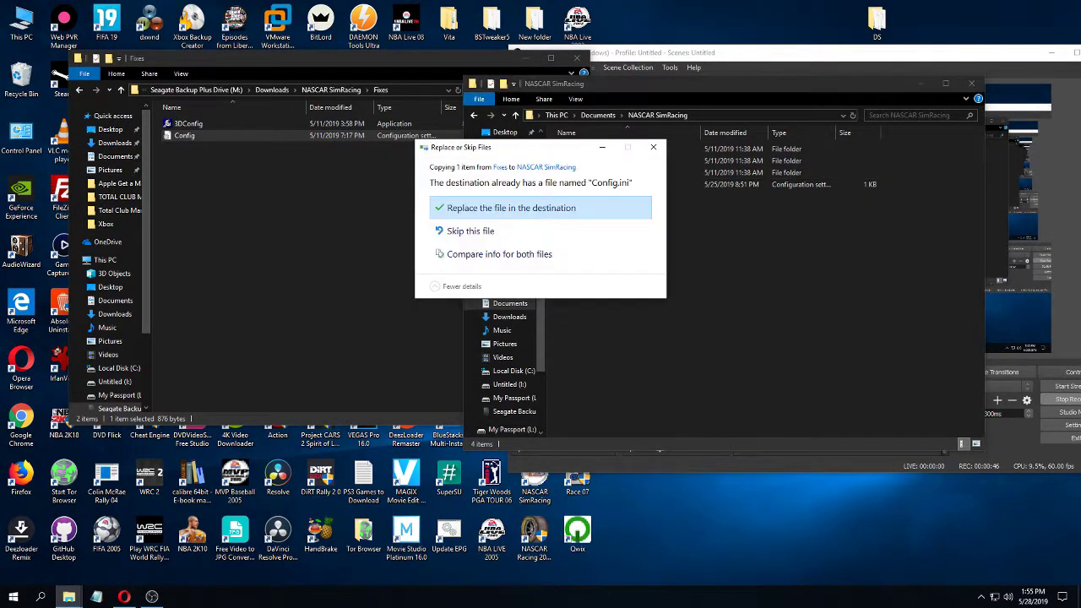
left_click(511, 207)
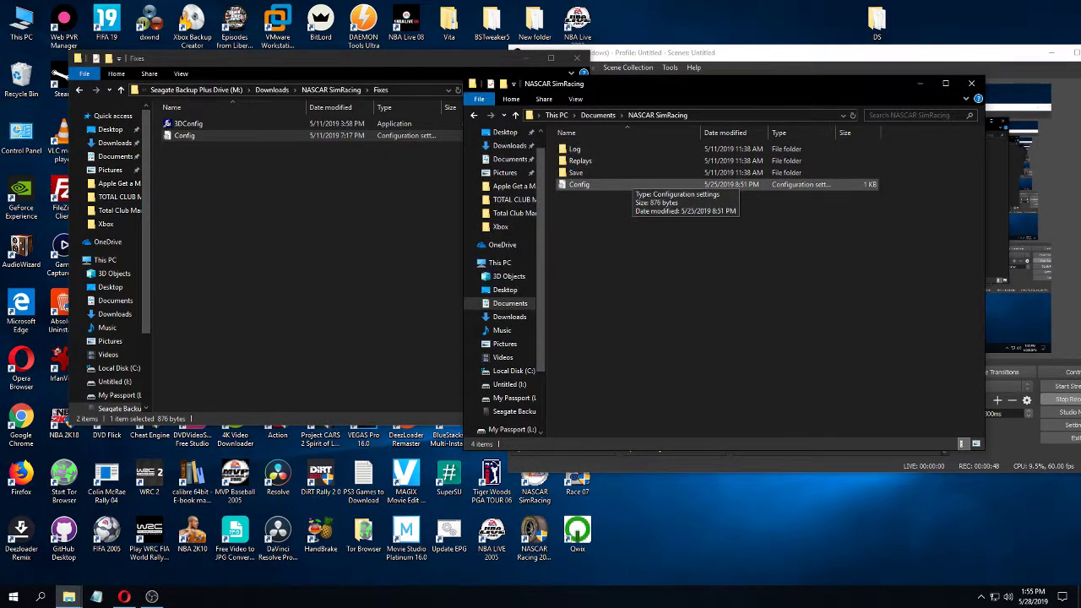
Step: Open the Config file from Documents\NASCAR SimRacing in Notepad and place its window beside the Fixes folder
right_click(592, 188)
left_click(579, 184)
right_click(579, 184)
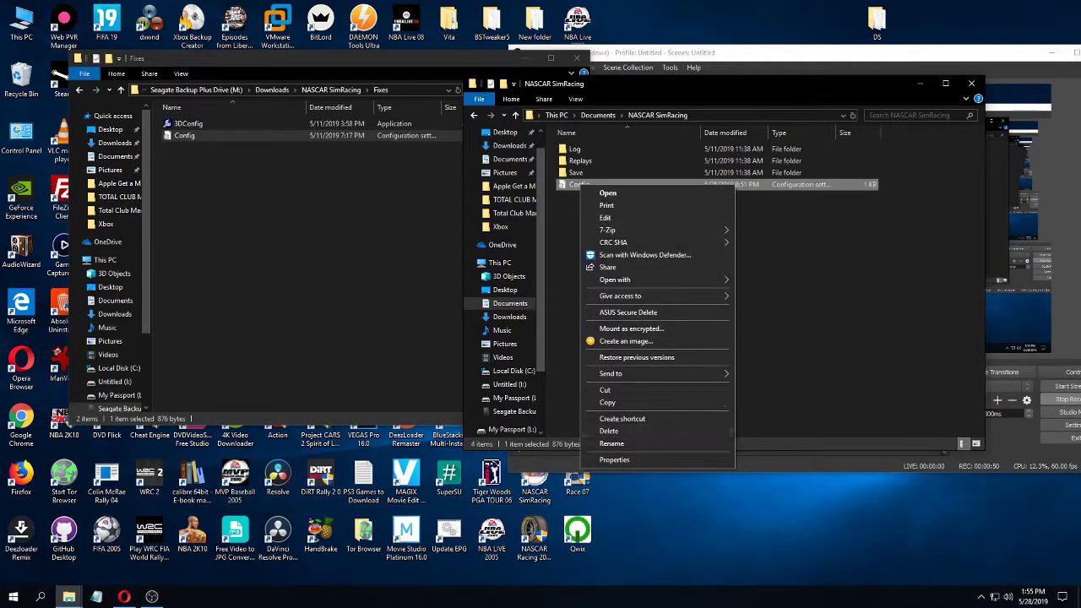
mouse_move(642, 279)
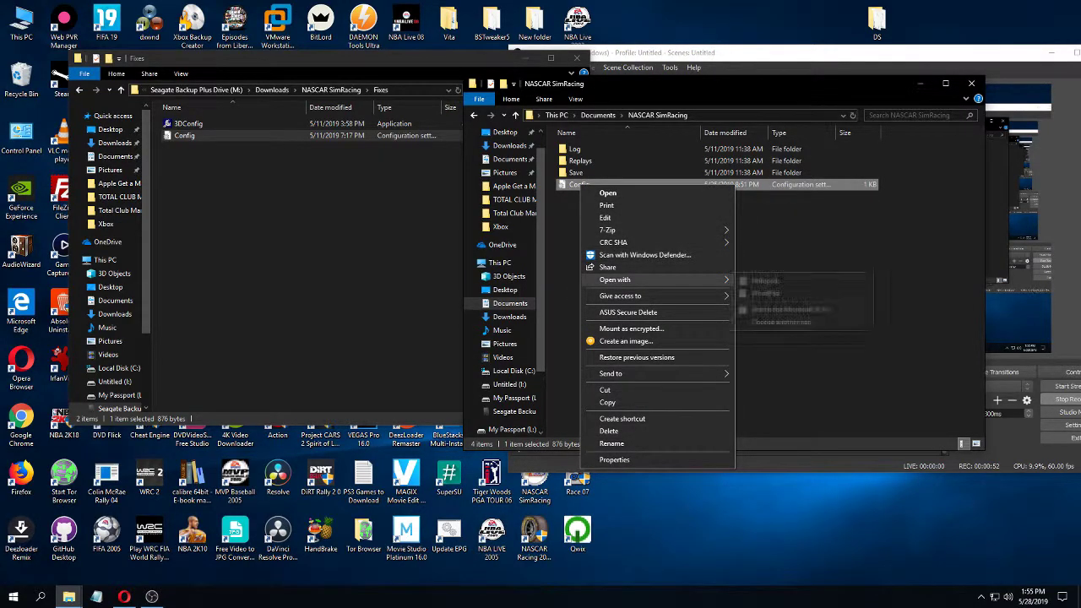
left_click(765, 282)
left_click_drag(253, 47, 718, 79)
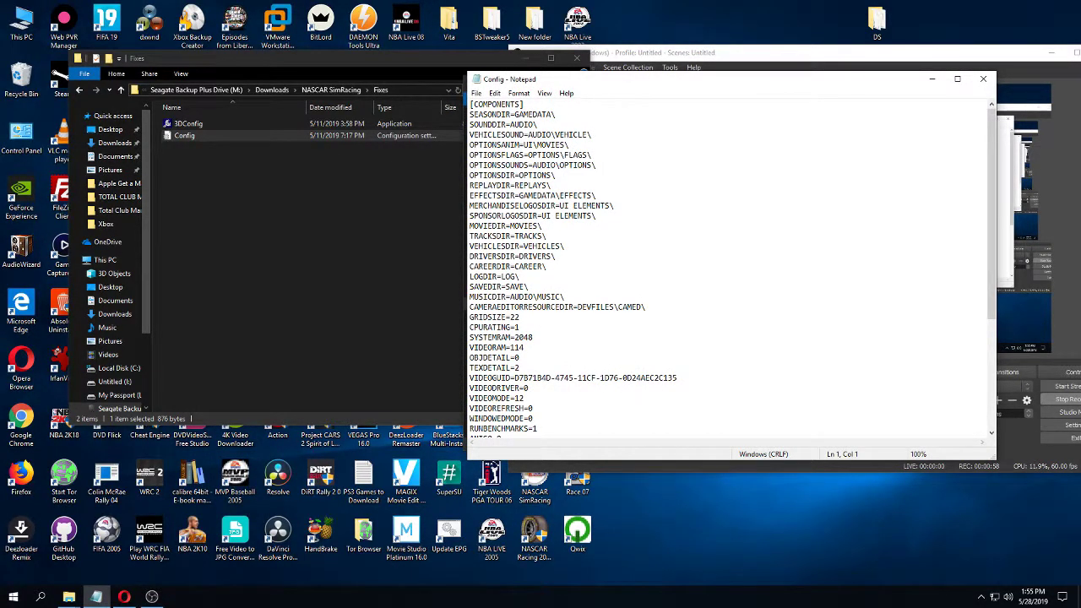
Step: Examine the directory, video and windowed mode settings throughout the Config file, and close it
scroll(731, 271, "down", 2)
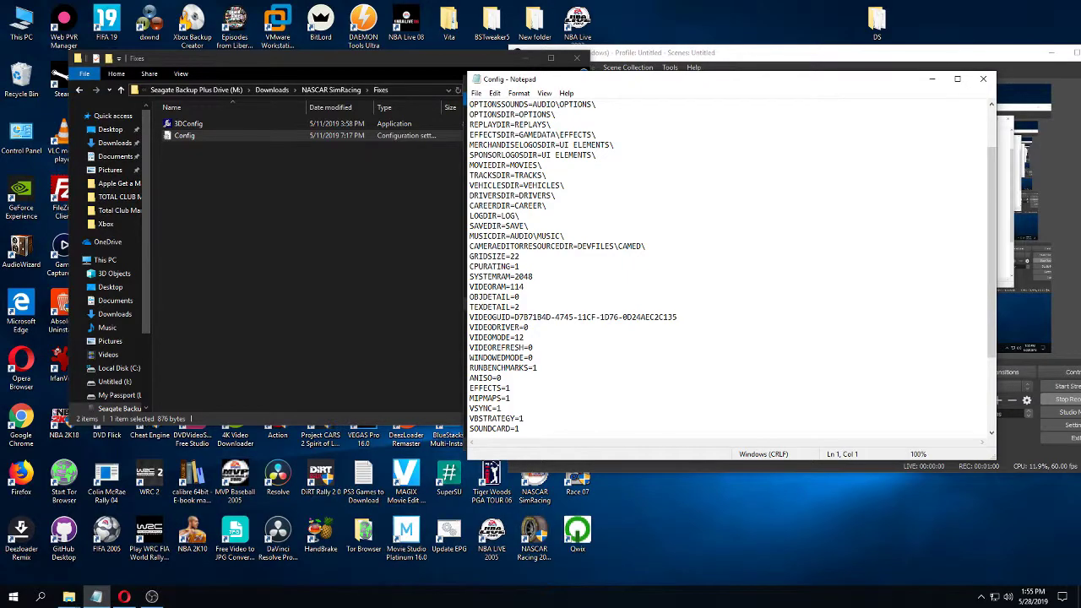
scroll(731, 271, "down", 3)
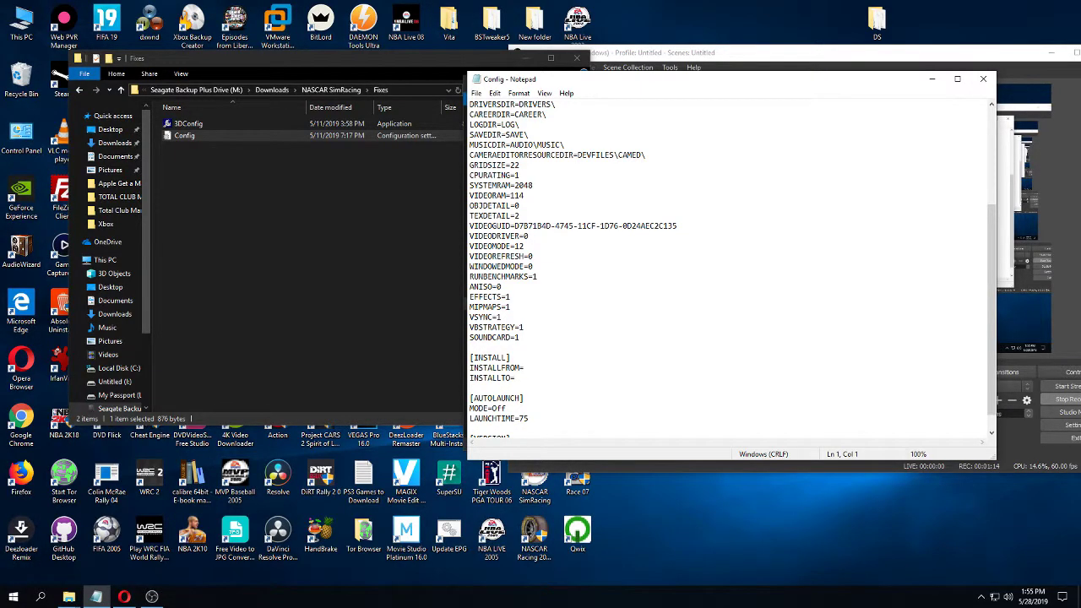
scroll(730, 270, "up", 3)
scroll(731, 270, "up", 2)
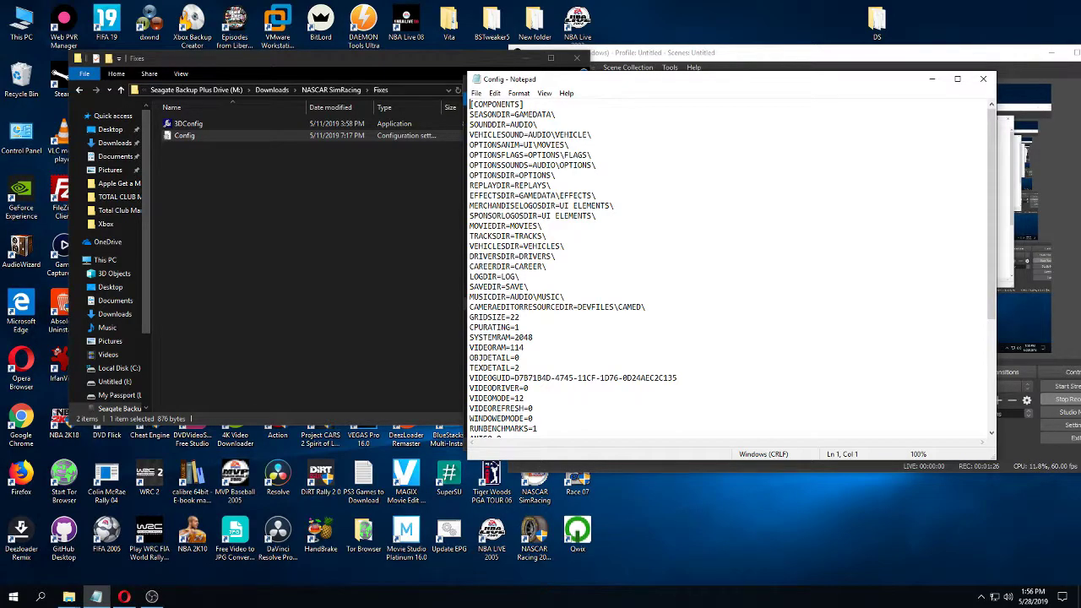
scroll(731, 270, "down", 3)
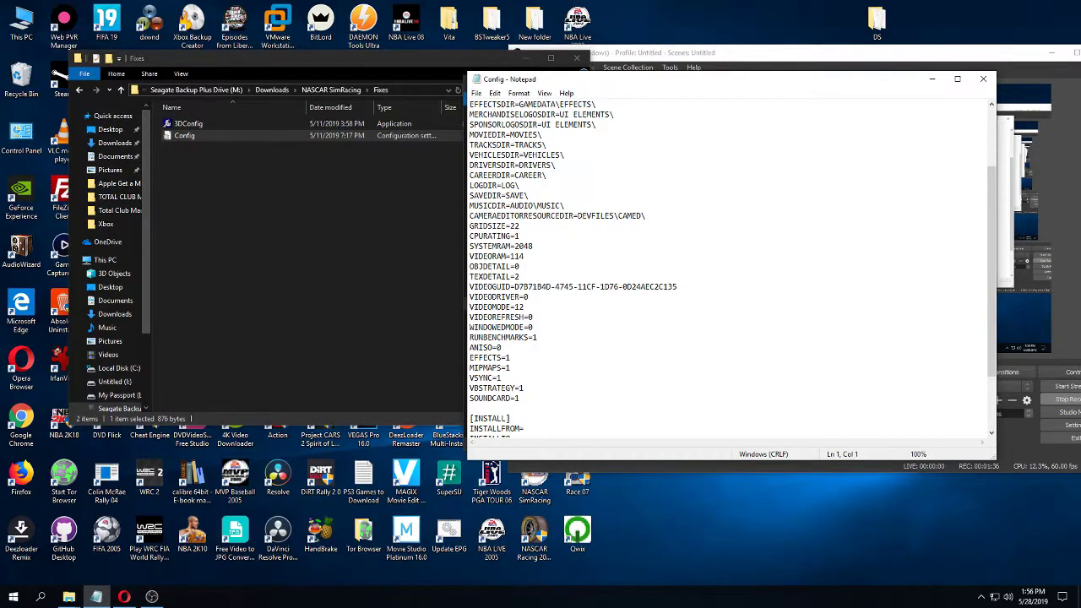
scroll(727, 270, "down", 3)
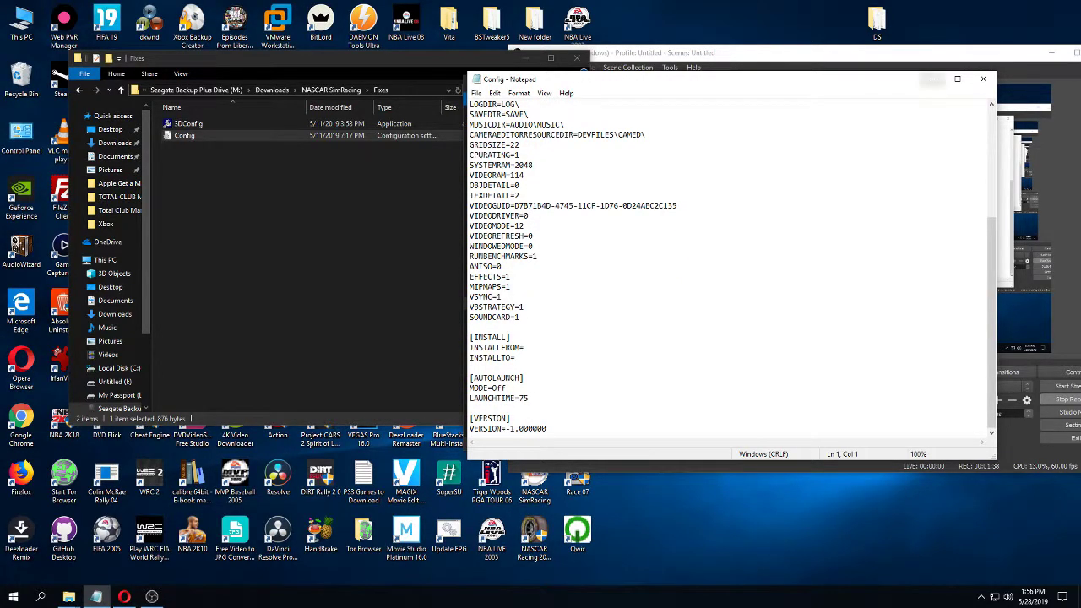
left_click(982, 80)
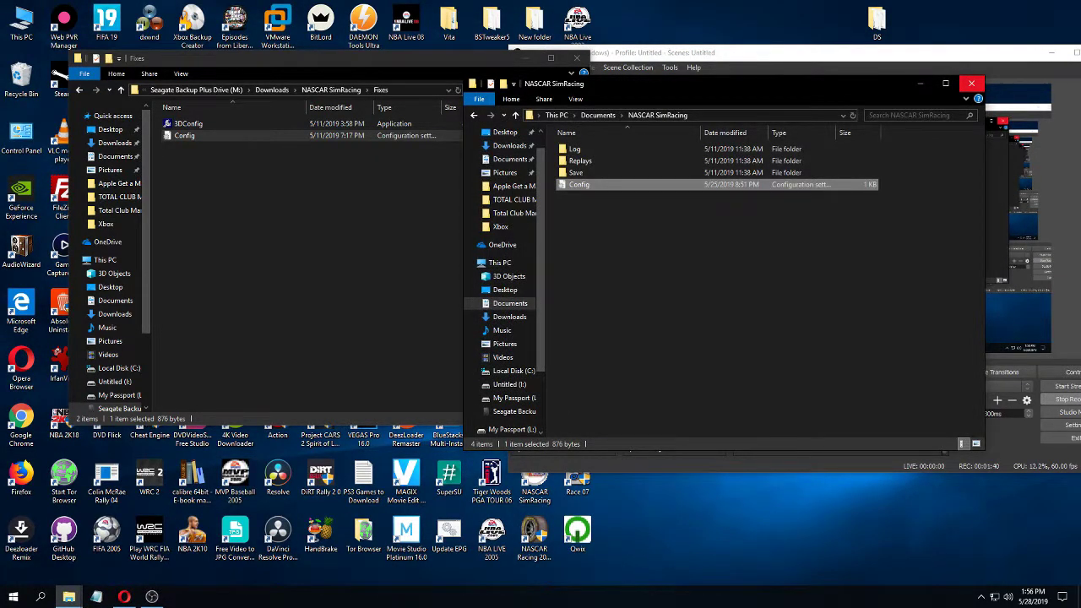
Step: Replace the Documents folder window with the EA SPORTS\NASCAR SimRacing program folder beside Fixes, and select 3DSetup in it
left_click(971, 84)
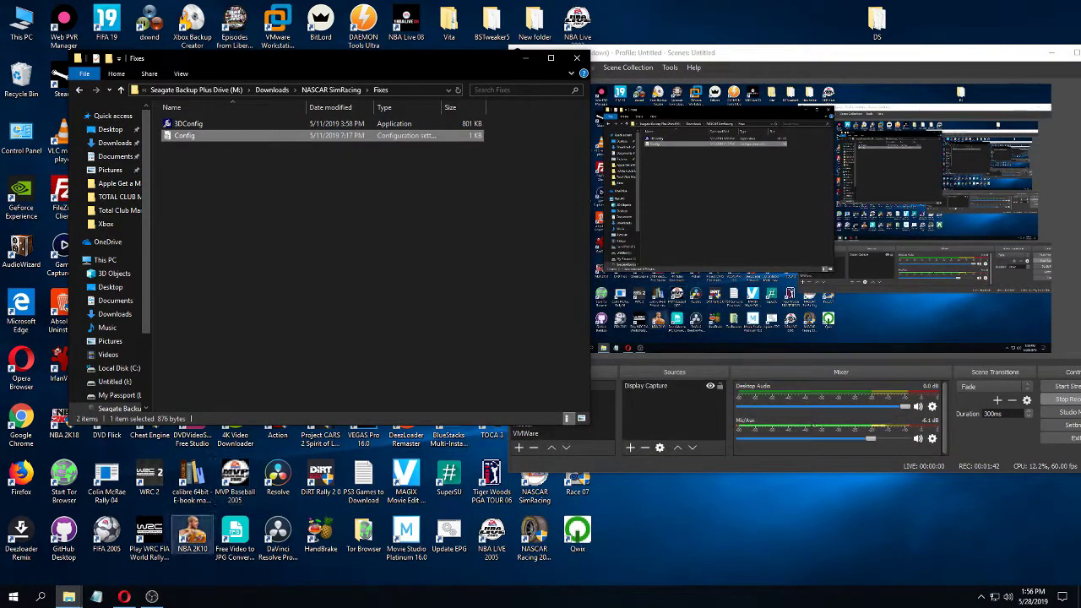
mouse_move(68, 596)
left_click(135, 549)
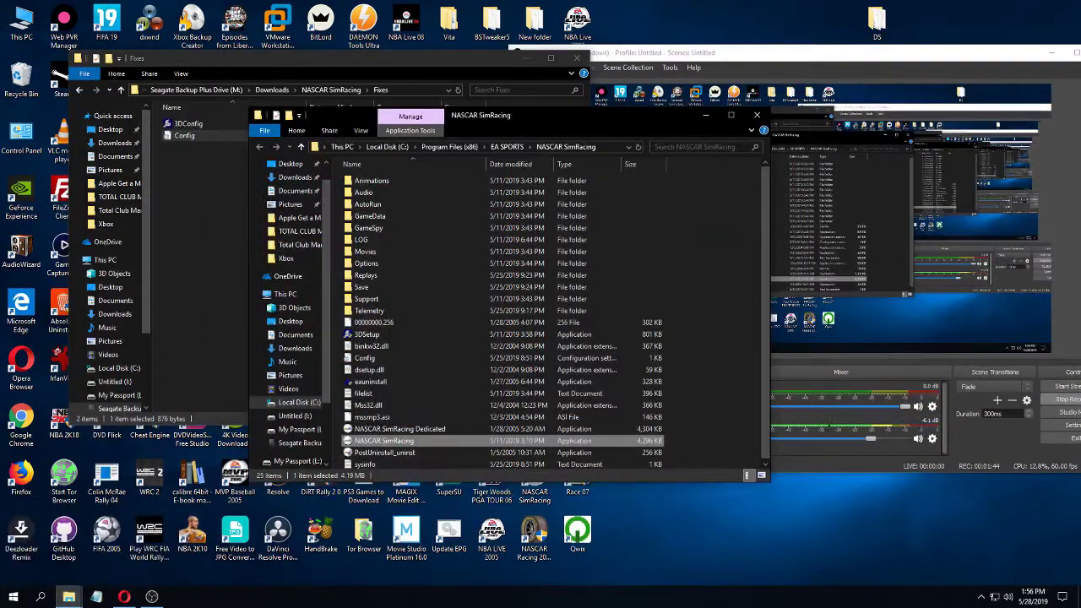
left_click_drag(466, 114, 681, 61)
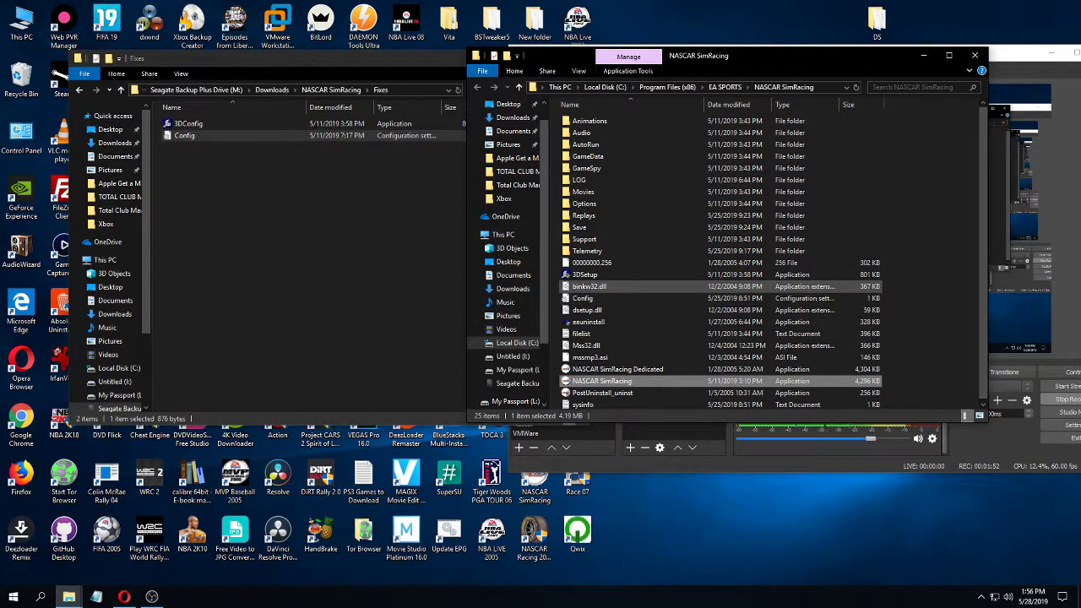
left_click(608, 276)
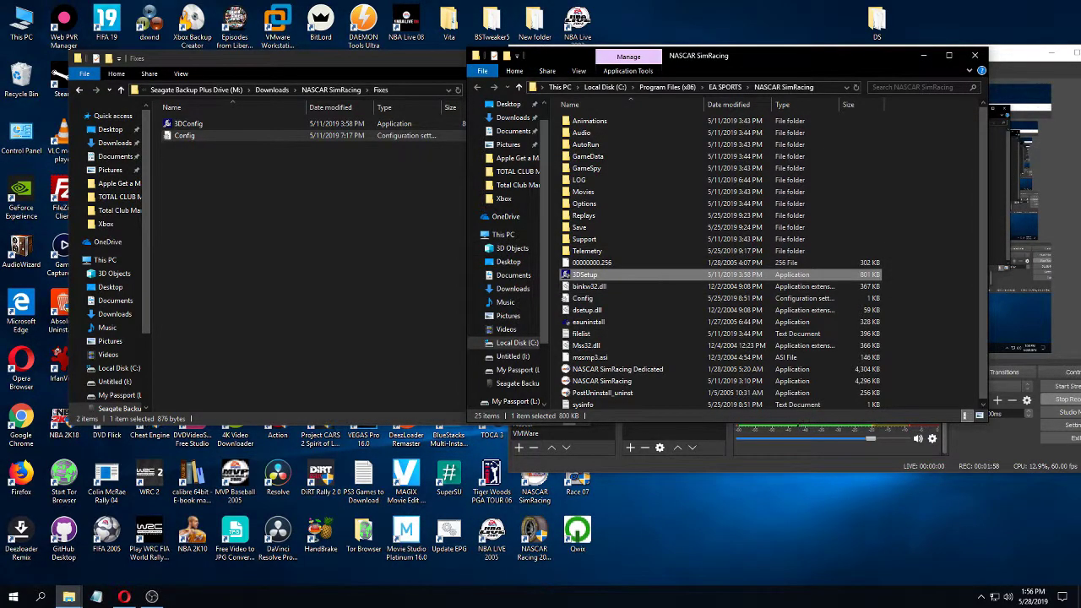
mouse_move(596, 279)
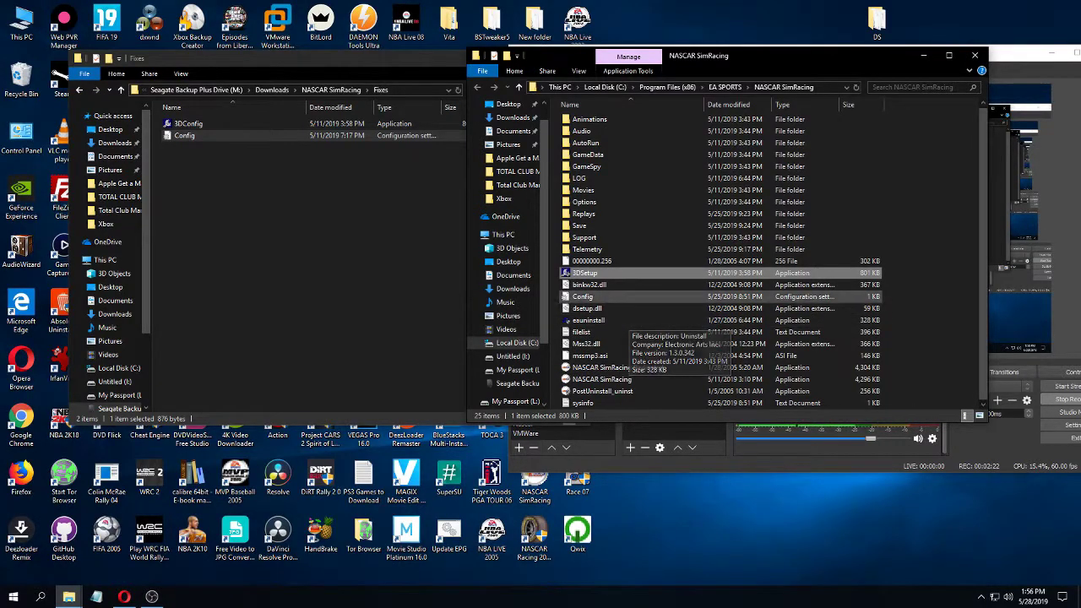
Step: Examine the Users group's permissions, including Write, for the program folder's Config file, and accept them
right_click(591, 298)
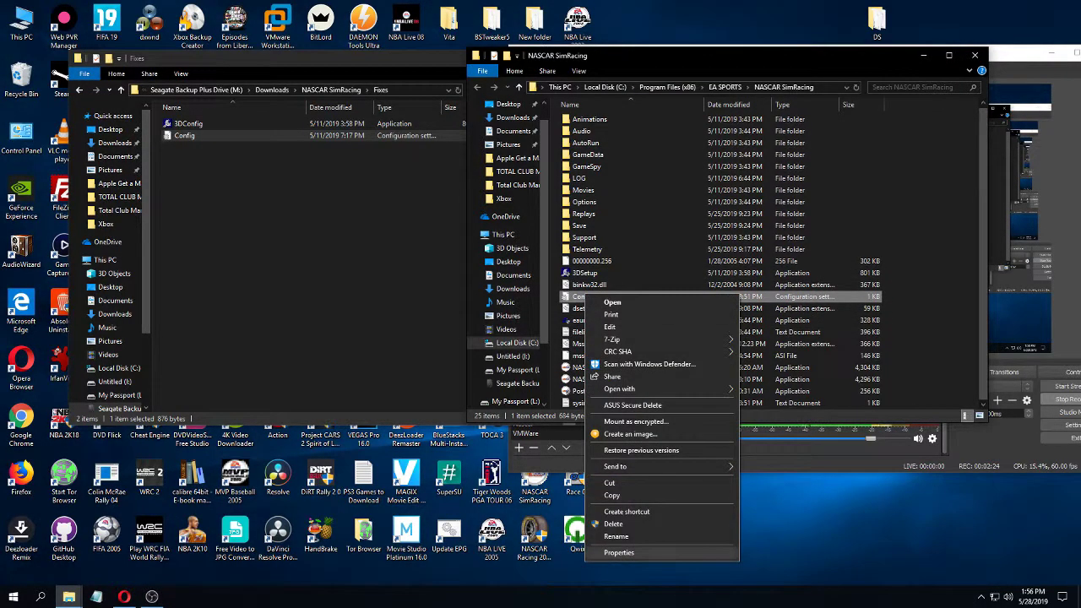
left_click(618, 552)
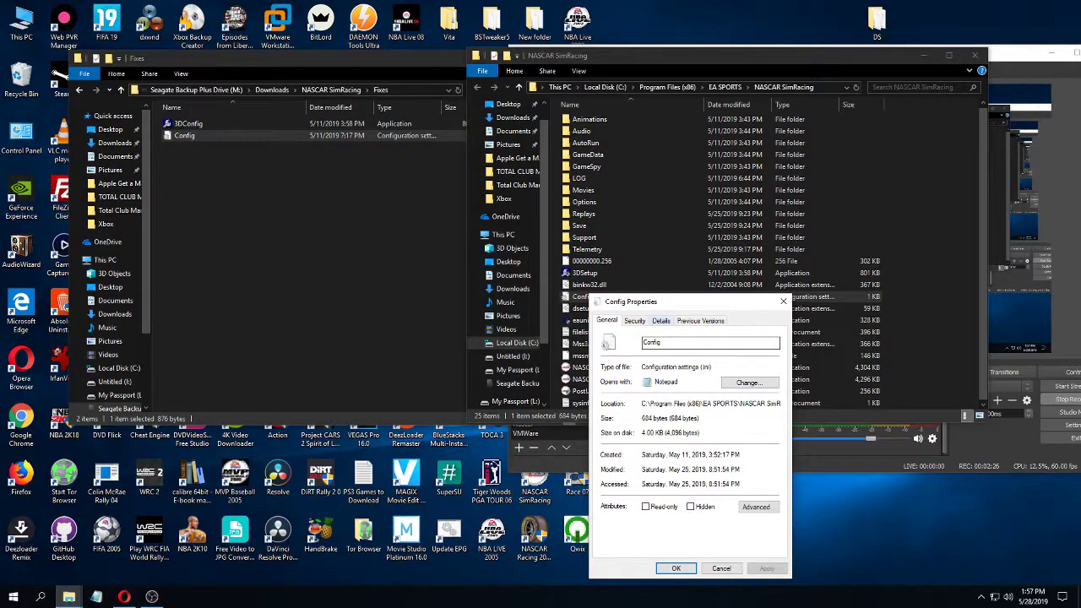
left_click_drag(655, 306, 733, 137)
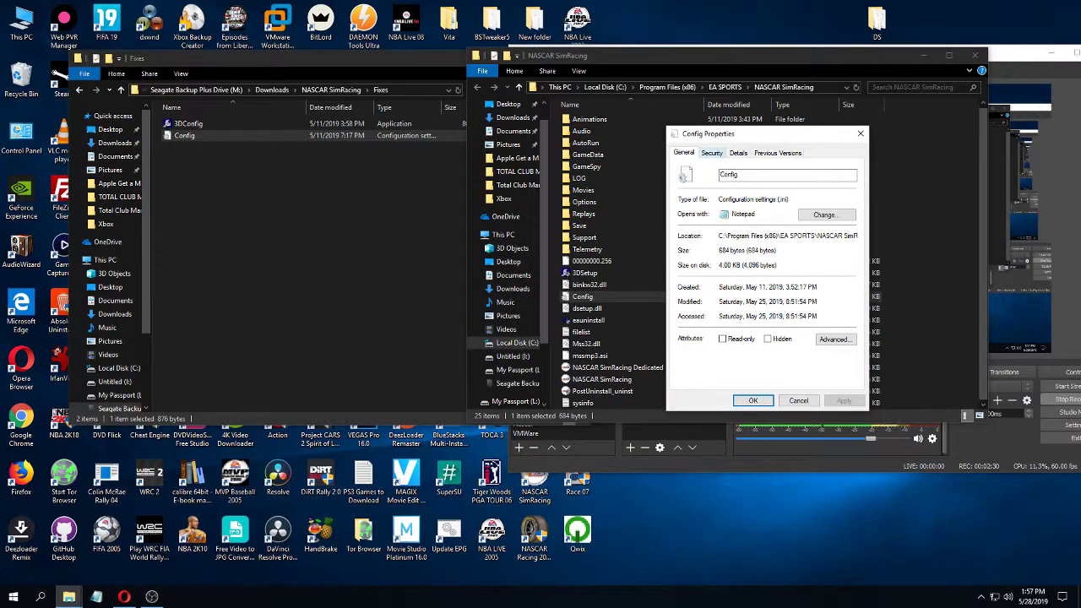
left_click(711, 153)
left_click(739, 235)
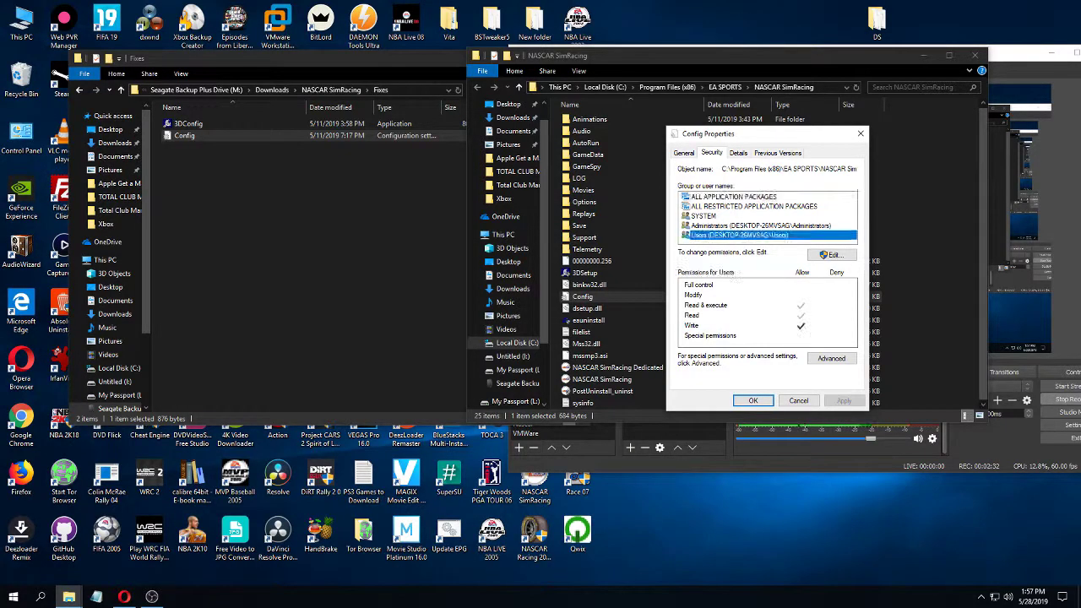
left_click(830, 254)
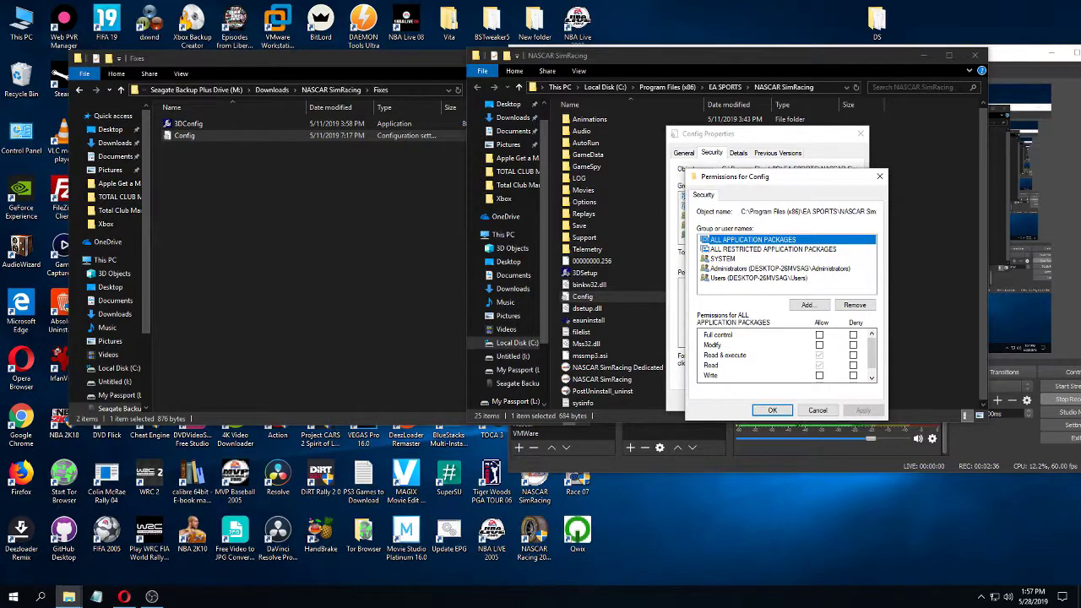
left_click(759, 278)
scroll(871, 354, "down", 1)
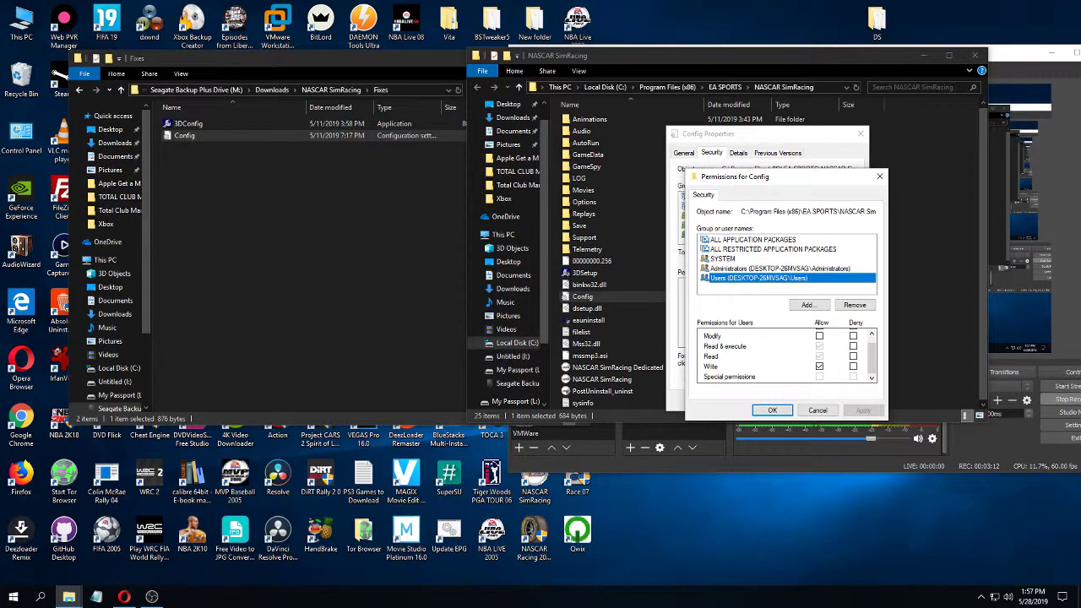
left_click(772, 410)
left_click(753, 400)
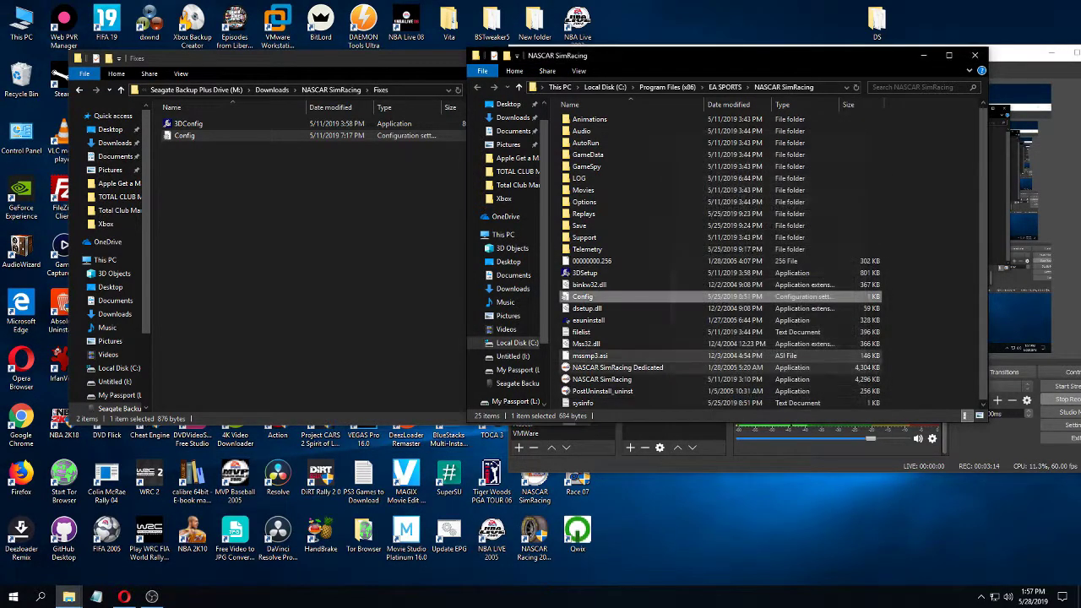
Step: Open the program folder's Config file in Notepad, examine its video, windowed mode and version settings, and close it
right_click(574, 298)
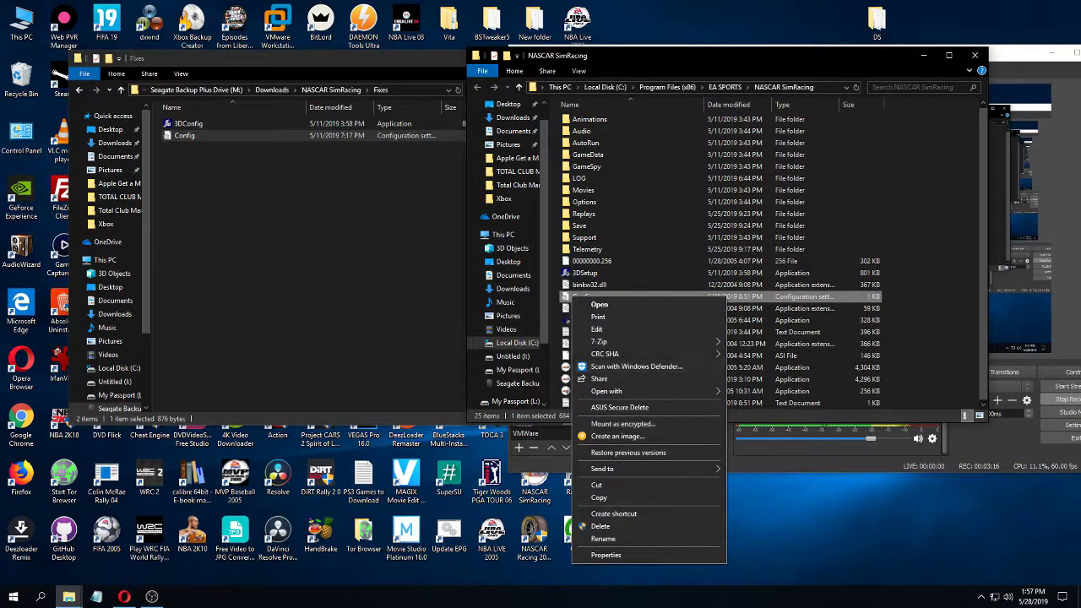
mouse_move(642, 391)
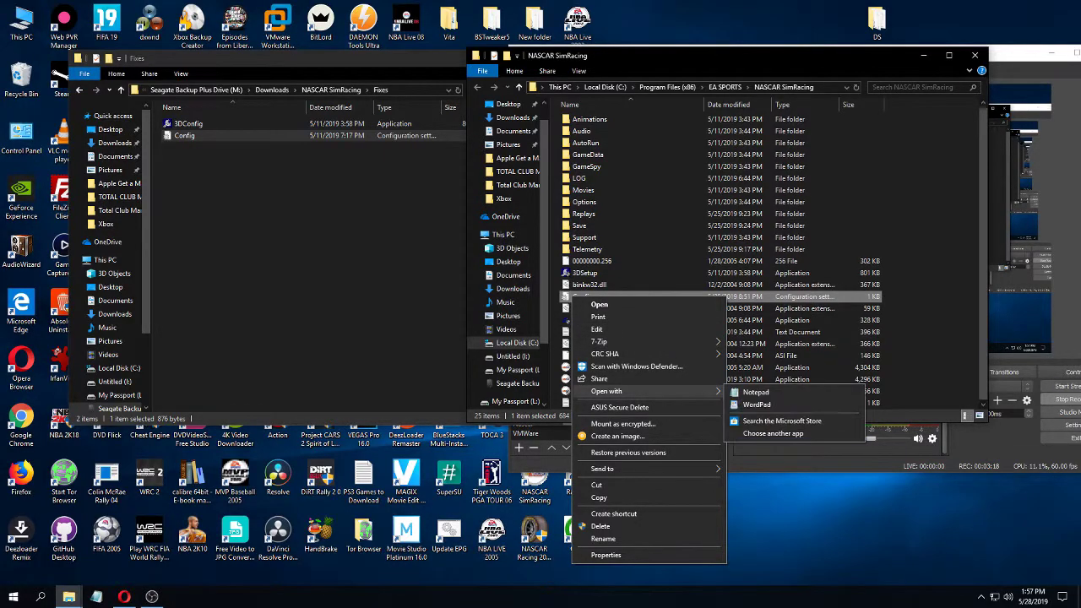
left_click(755, 392)
left_click_drag(541, 79, 660, 106)
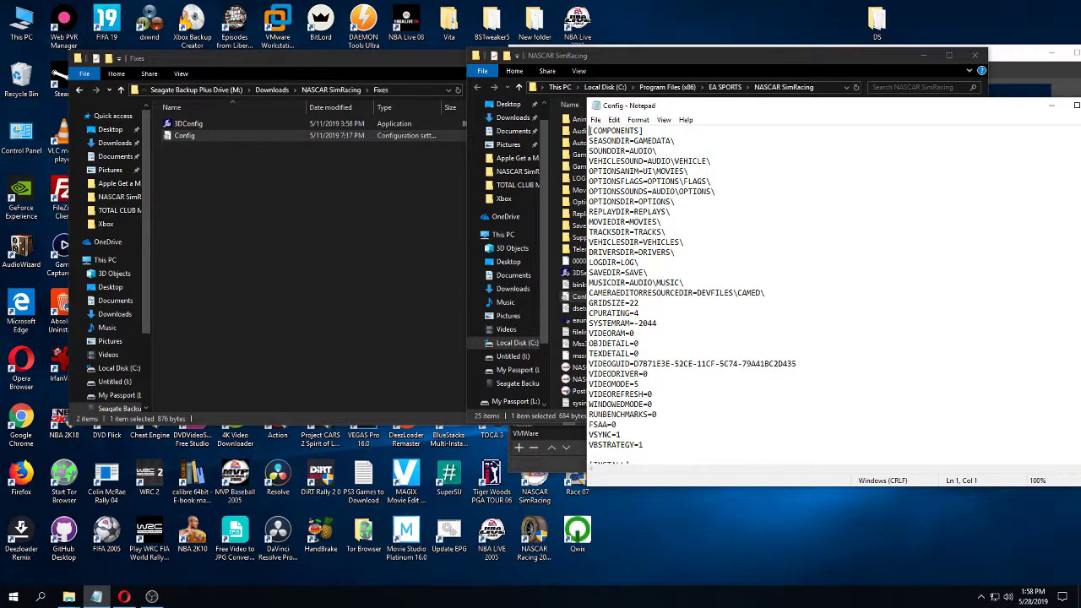
left_click_drag(693, 109, 537, 101)
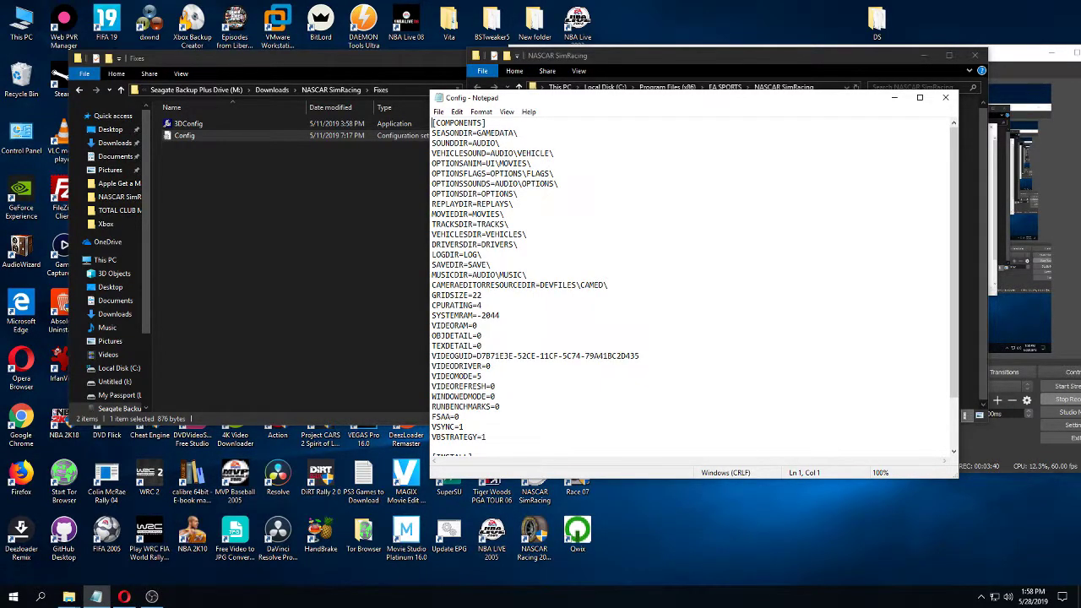
scroll(693, 287, "down", 1)
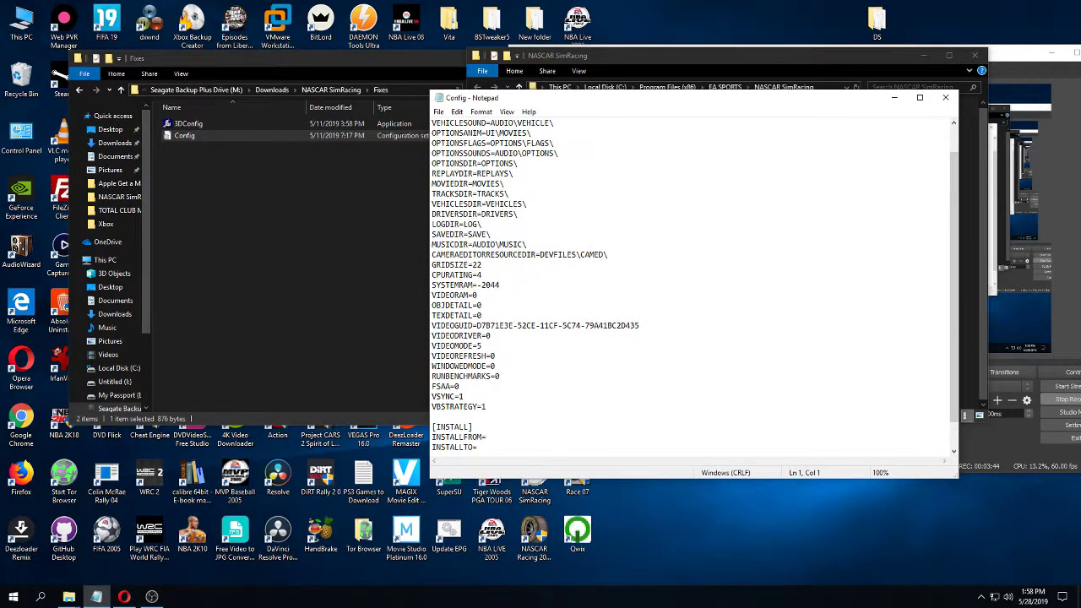
scroll(693, 287, "down", 1)
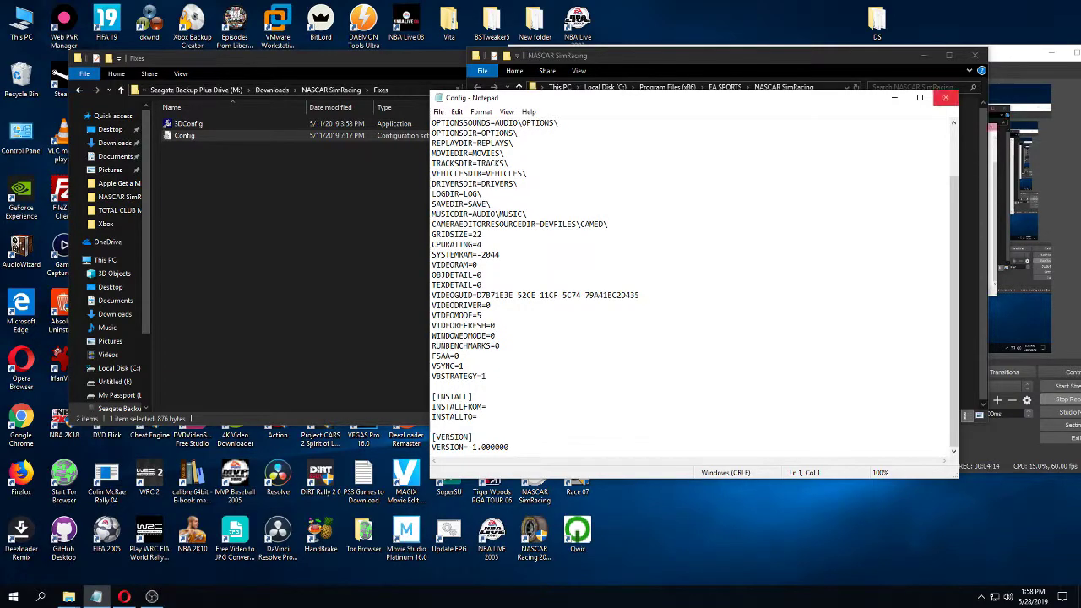
left_click(945, 97)
Step: Launch 3DSetup, show its advanced options, and continue to the video resolution choice with the NVIDIA GeForce GTX 760 (192-bit) driver
double_click(591, 274)
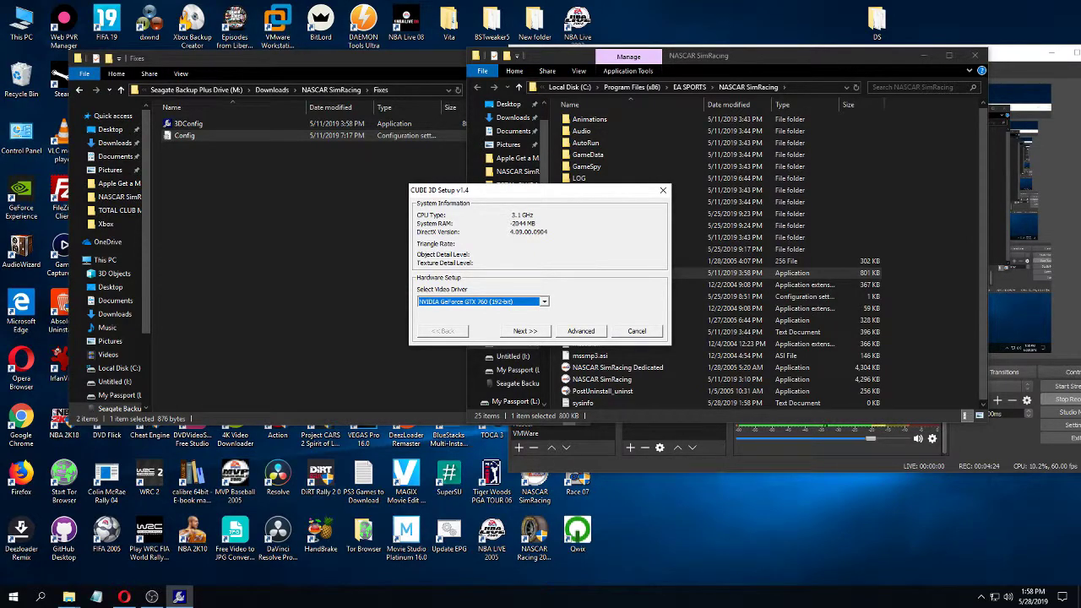
left_click(581, 331)
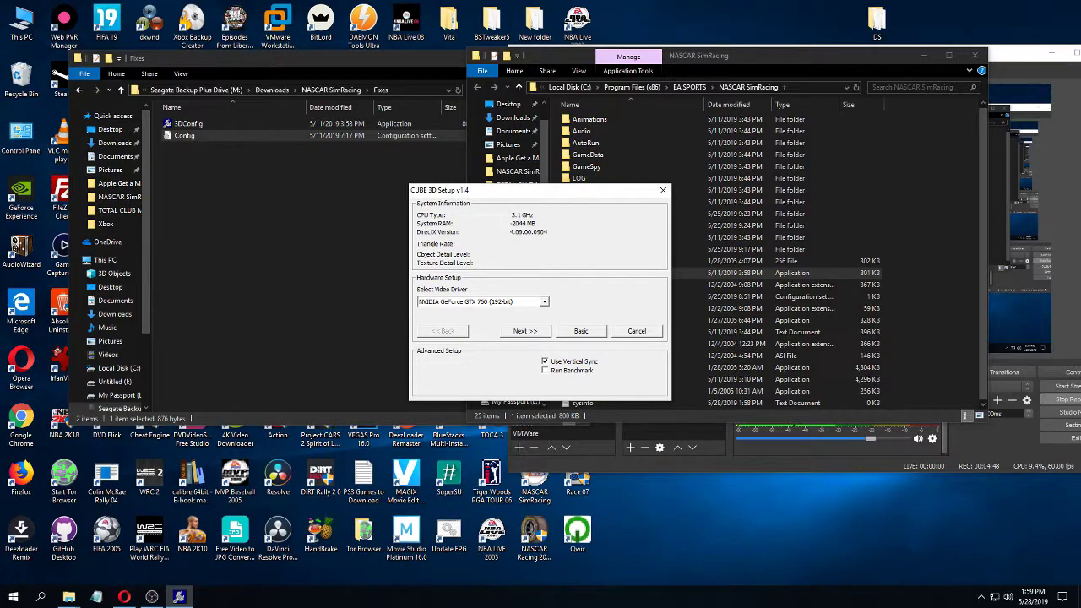
left_click(581, 330)
Step: Examine the 16-bit and 32-bit video resolutions offered for the NVIDIA GeForce GTX 760, through the 1280 x 800 modes
left_click(481, 302)
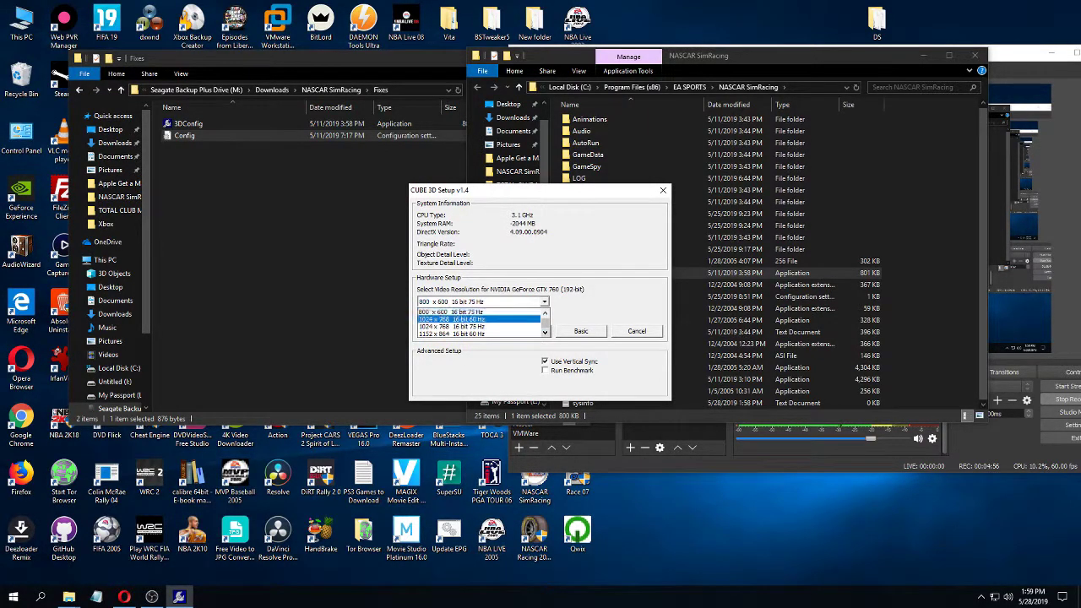
scroll(482, 322, "down", 3)
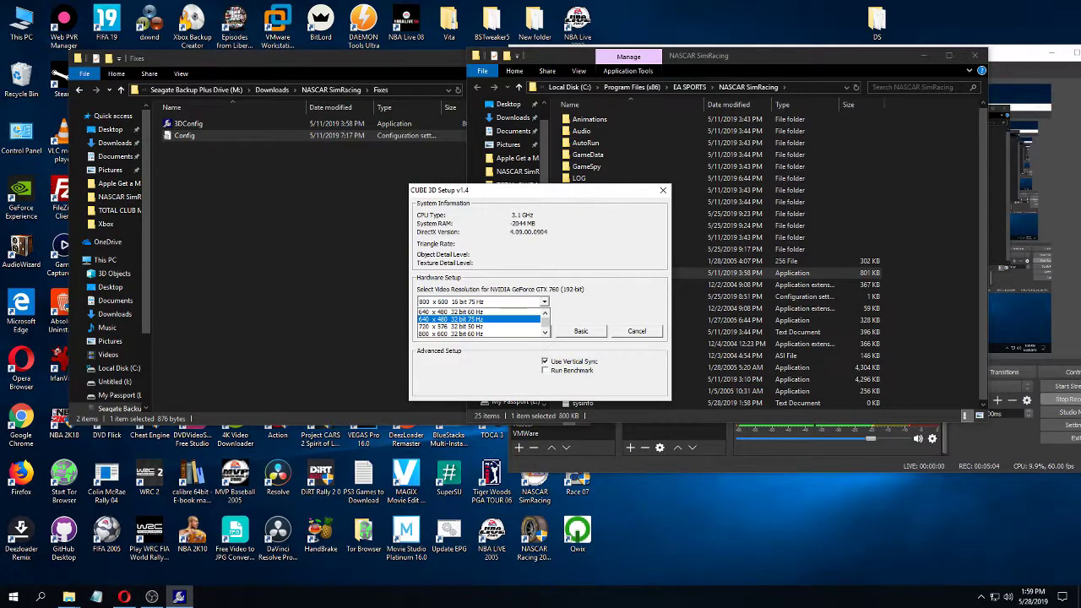
left_click(544, 332)
left_click(545, 332)
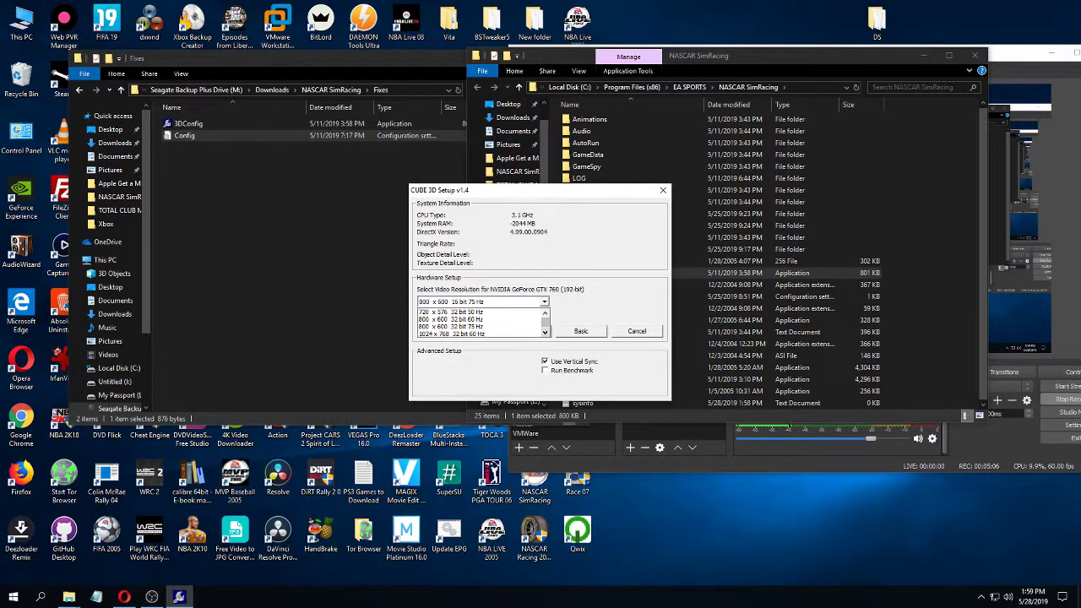
left_click(544, 332)
left_click(545, 332)
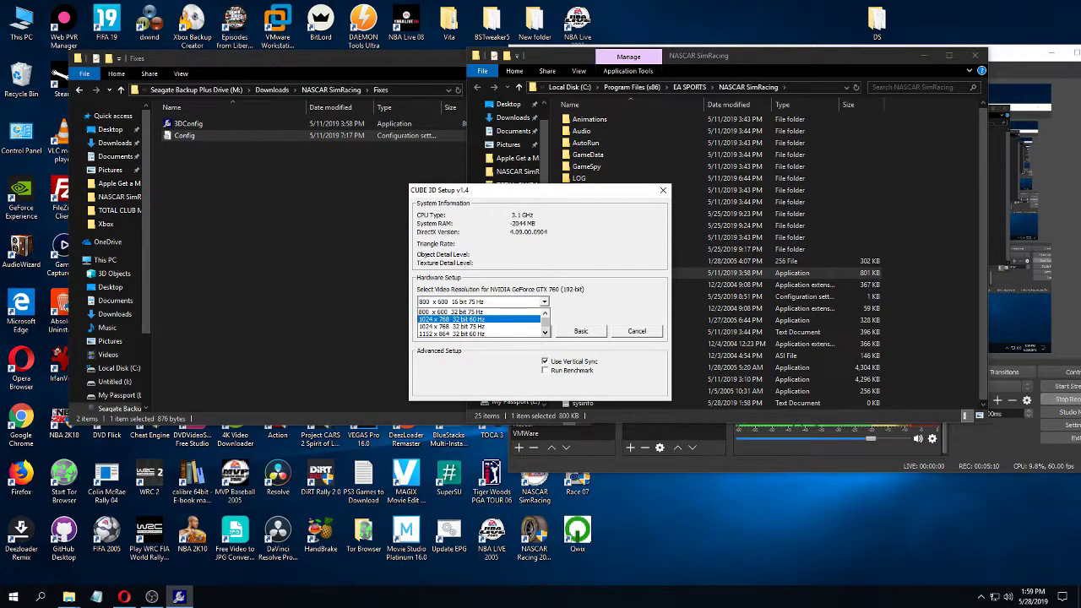
scroll(479, 323, "down", 3)
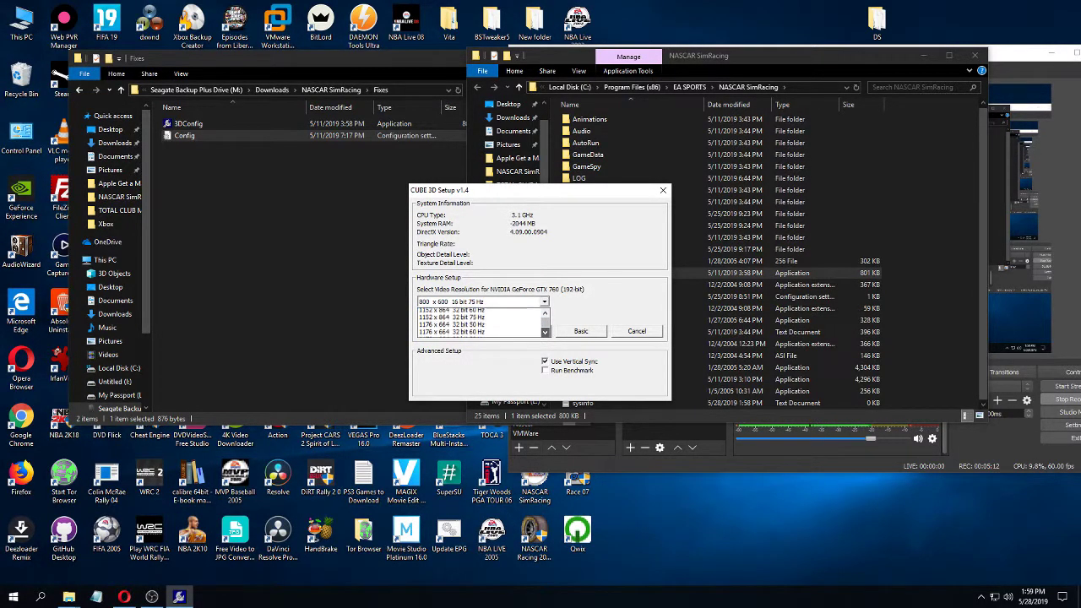
scroll(480, 323, "down", 3)
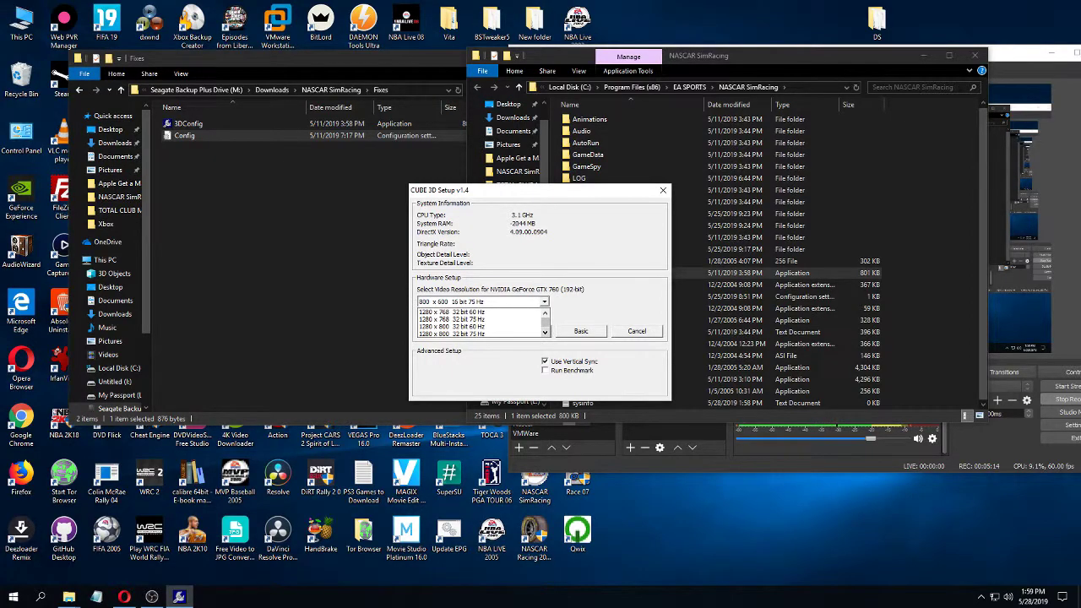
scroll(479, 322, "down", 4)
scroll(480, 323, "up", 2)
scroll(479, 322, "up", 4)
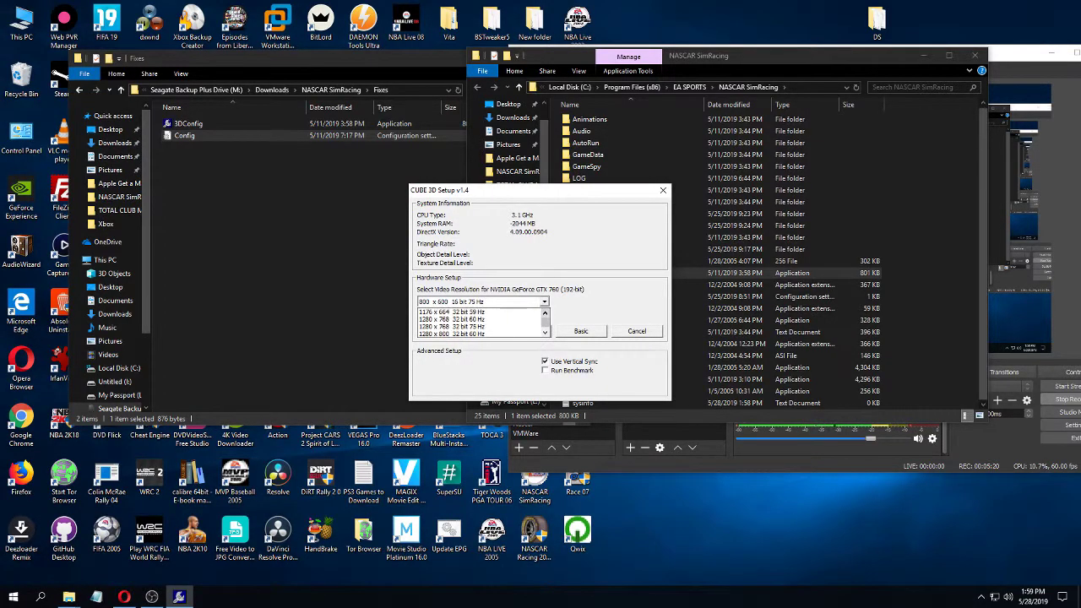
scroll(479, 323, "up", 5)
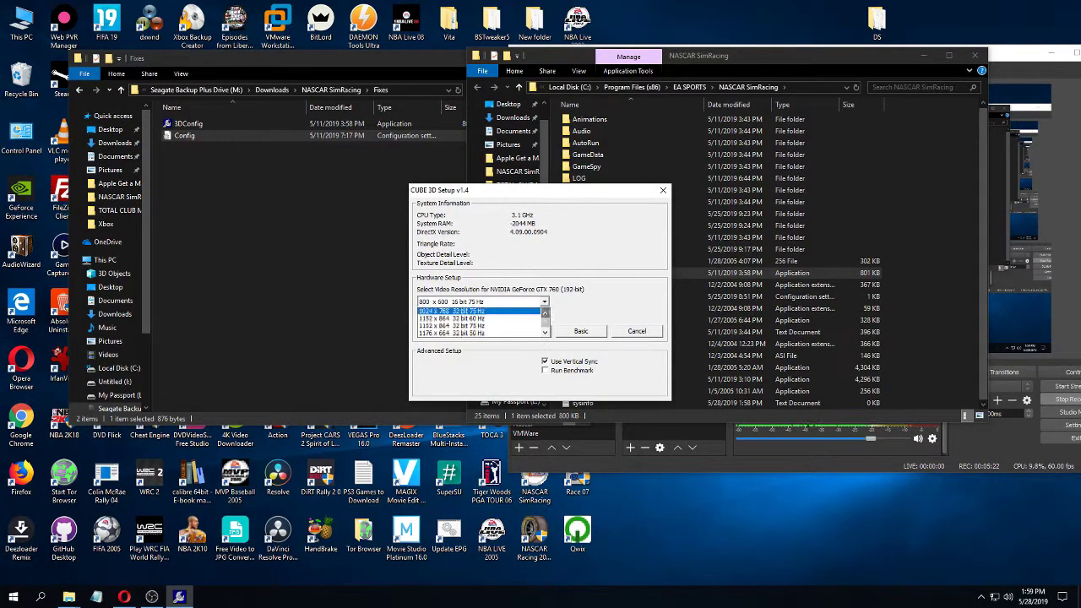
Step: Choose the 1024 x 768 32 bit 60 Hz resolution, continue to the final setup page, and cancel the setup
key("Return")
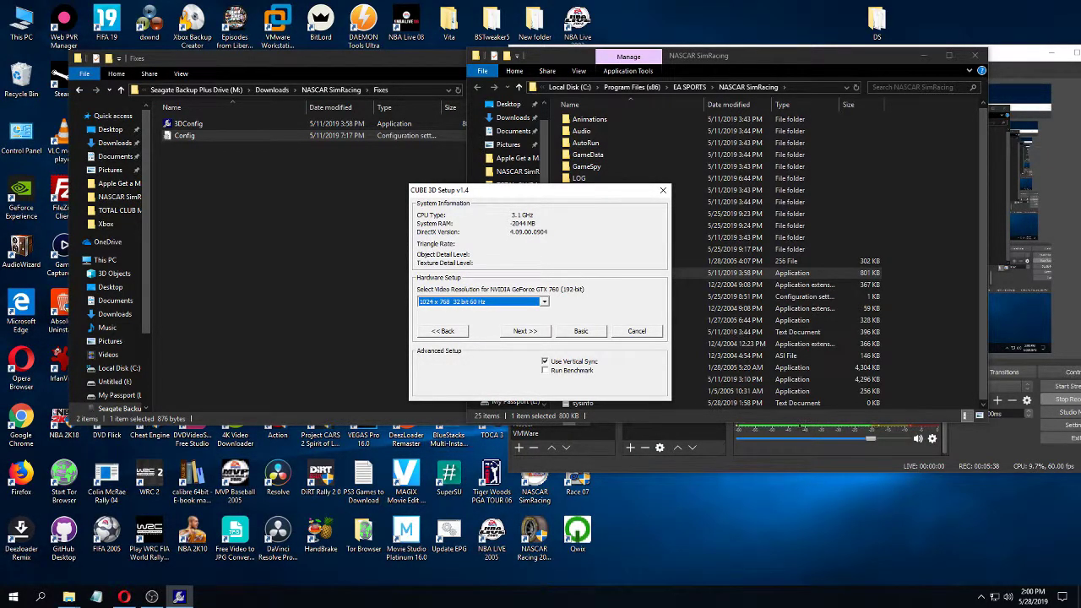
key("Return")
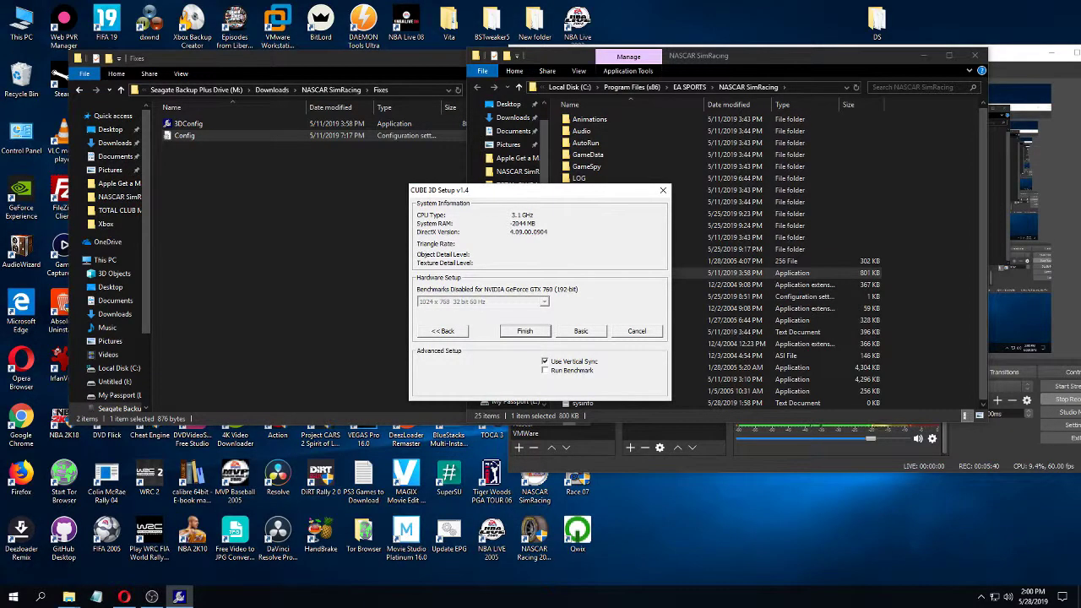
left_click(637, 330)
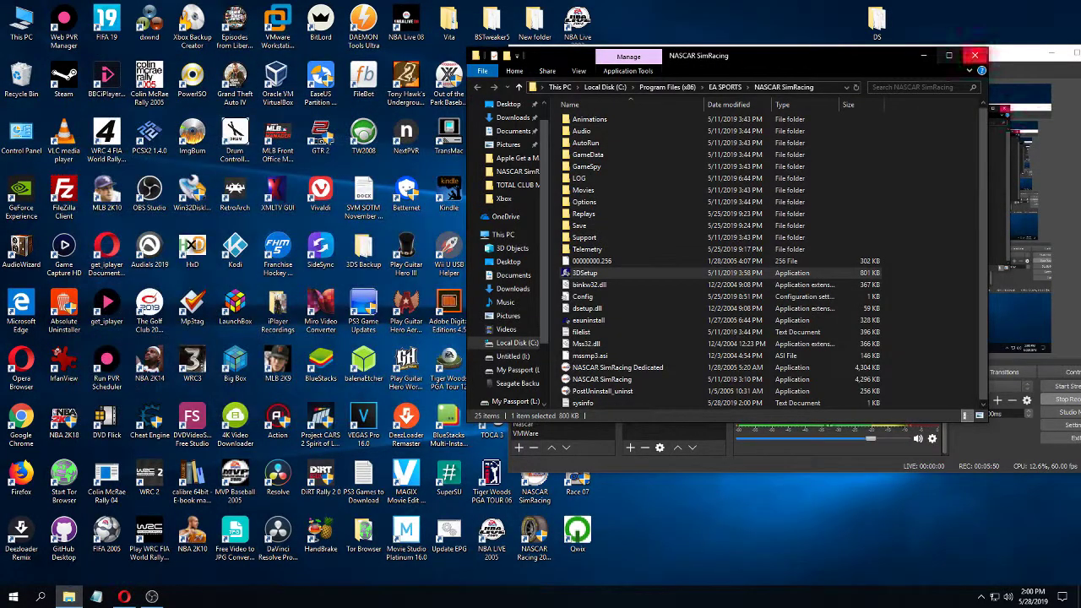
Step: Clear the program folder and OBS window away from the desktop shortcuts, and examine the NASCAR SimRacing shortcut's compatibility settings
left_click(975, 55)
left_click_drag(974, 52, 1069, 77)
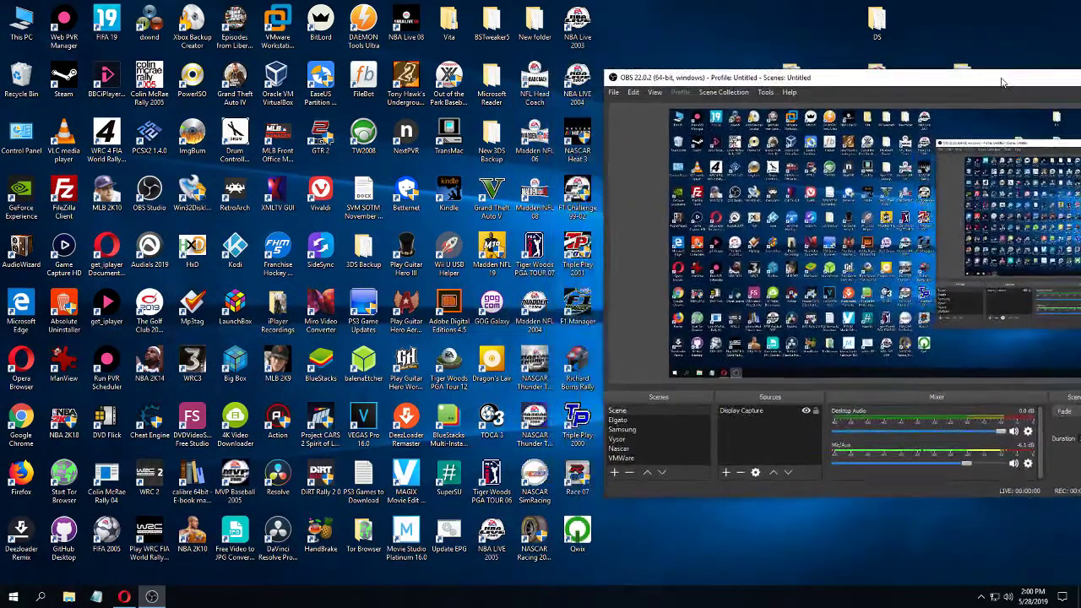
right_click(550, 475)
left_click(583, 467)
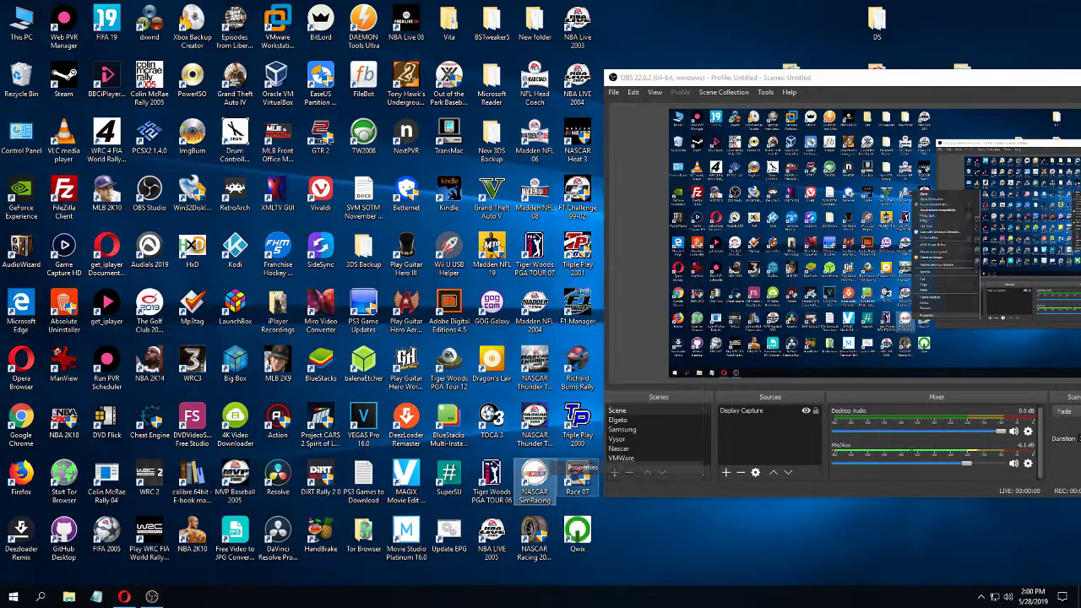
key("ctrl+Tab")
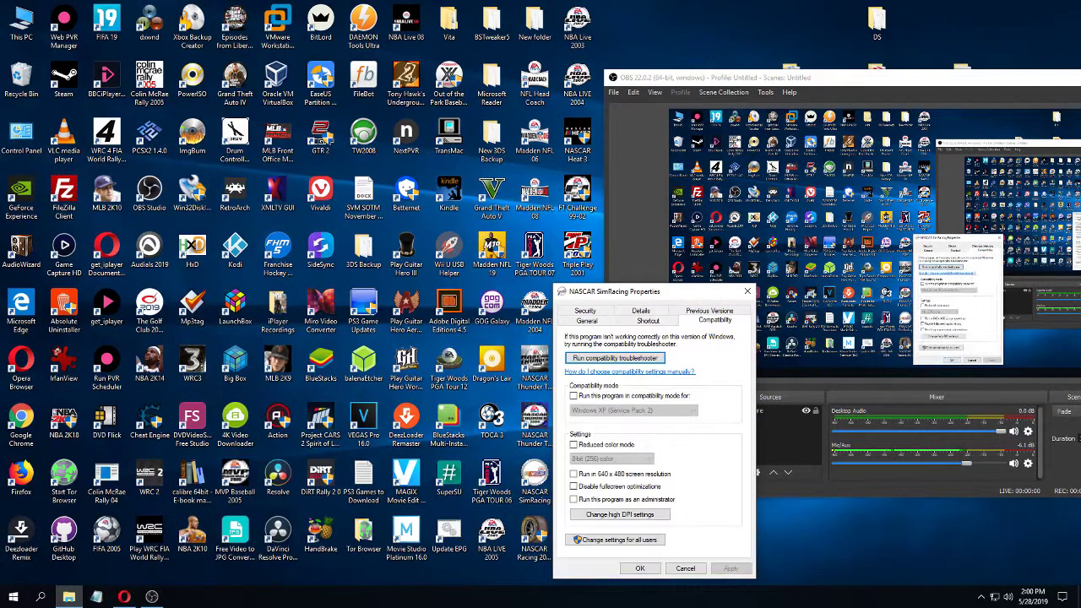
left_click(685, 568)
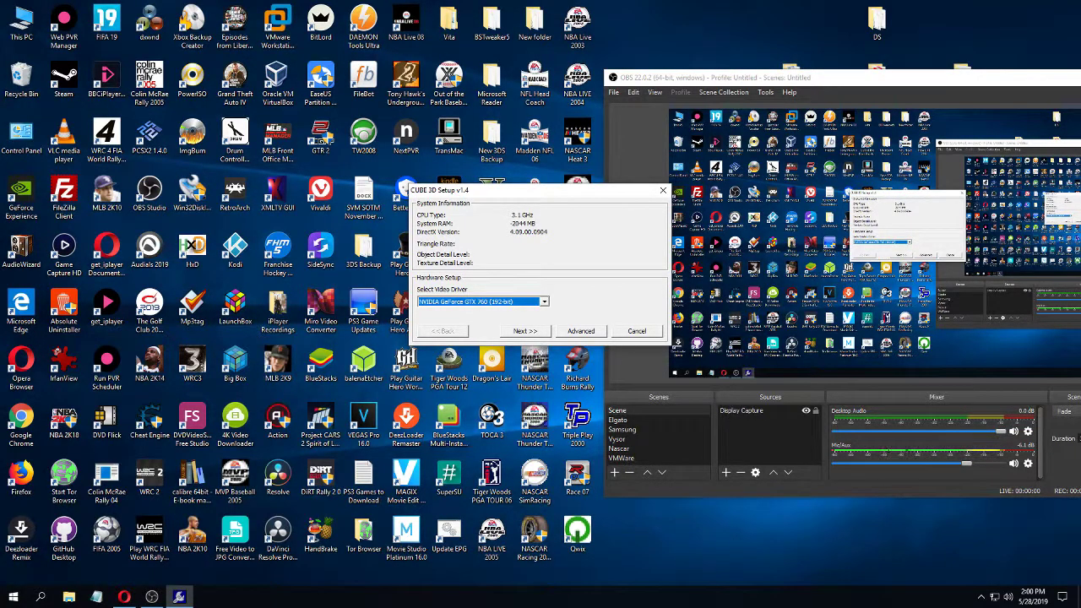
Step: Show the advanced setup options, turn off Run Benchmark, and continue with the NVIDIA GeForce GTX 760 (192-bit) driver
left_click(581, 330)
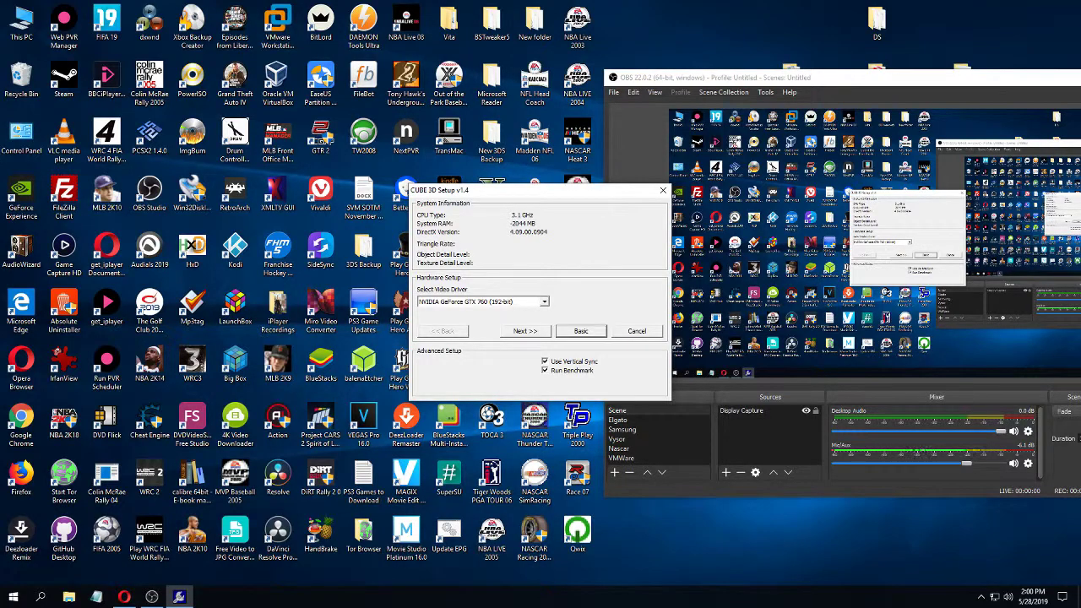
left_click(545, 370)
left_click(544, 302)
left_click(478, 312)
key("Tab")
key("Return")
Step: Set the video resolution to 1024 x 768 32 bit 60 Hz, continue to the final page, and cancel the setup
key("alt+Down")
key("Down")
key("Down")
key("Down")
key("Down")
key("Down")
key("Down")
key("Down")
key("Down")
key("Down")
key("Return")
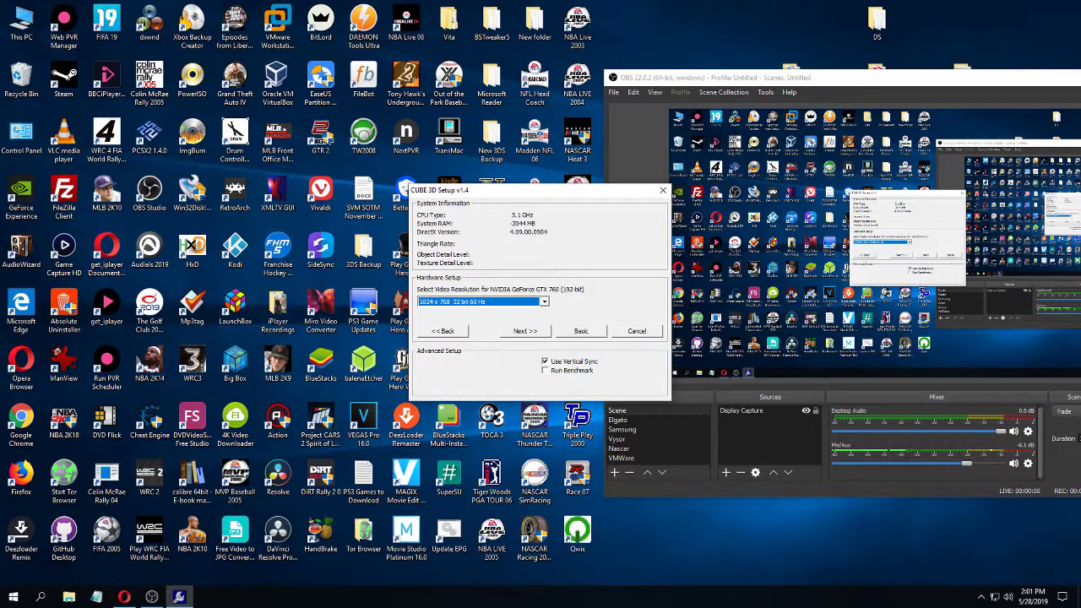
key("Return")
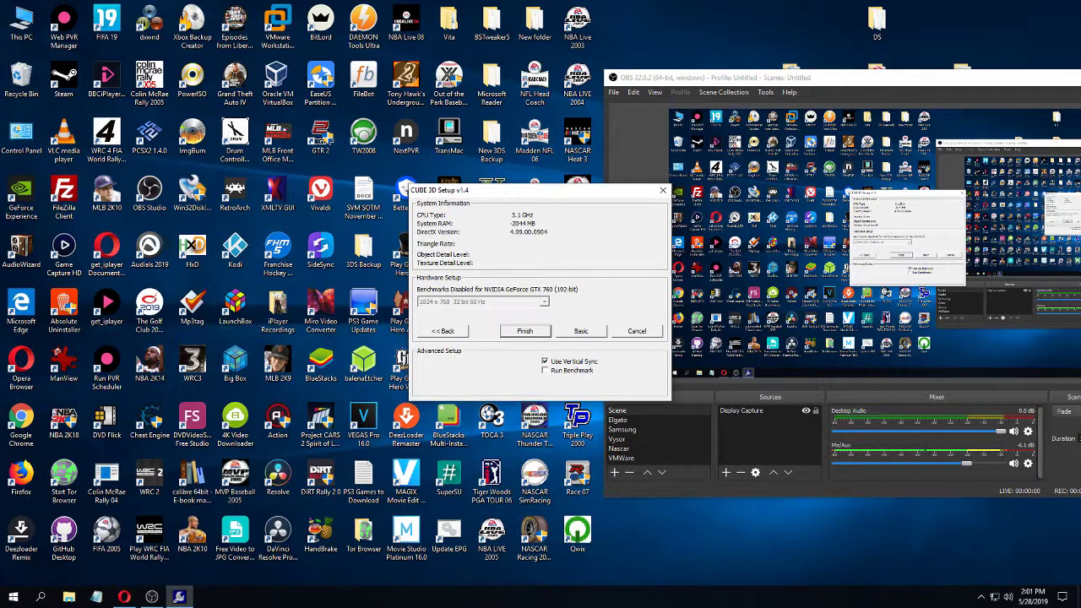
key("Tab")
key("Tab")
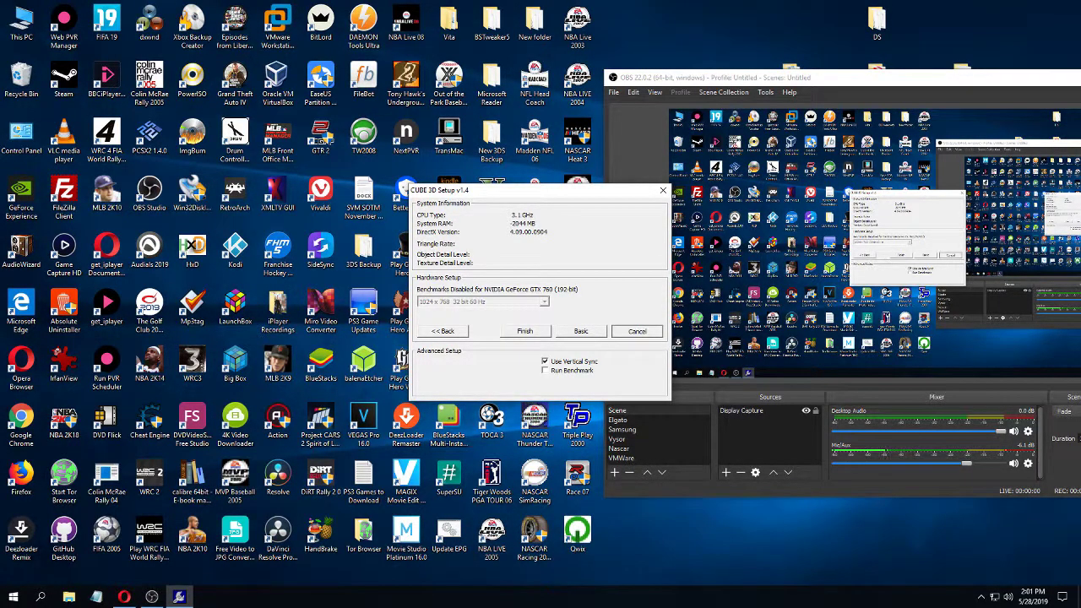
key("Return")
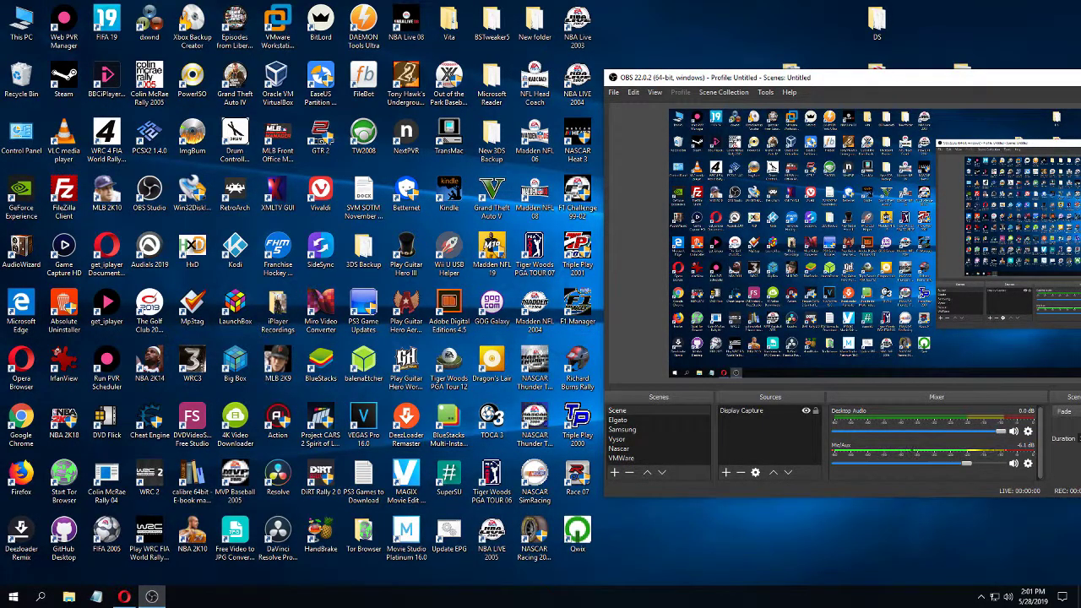
left_click_drag(747, 82, 446, 90)
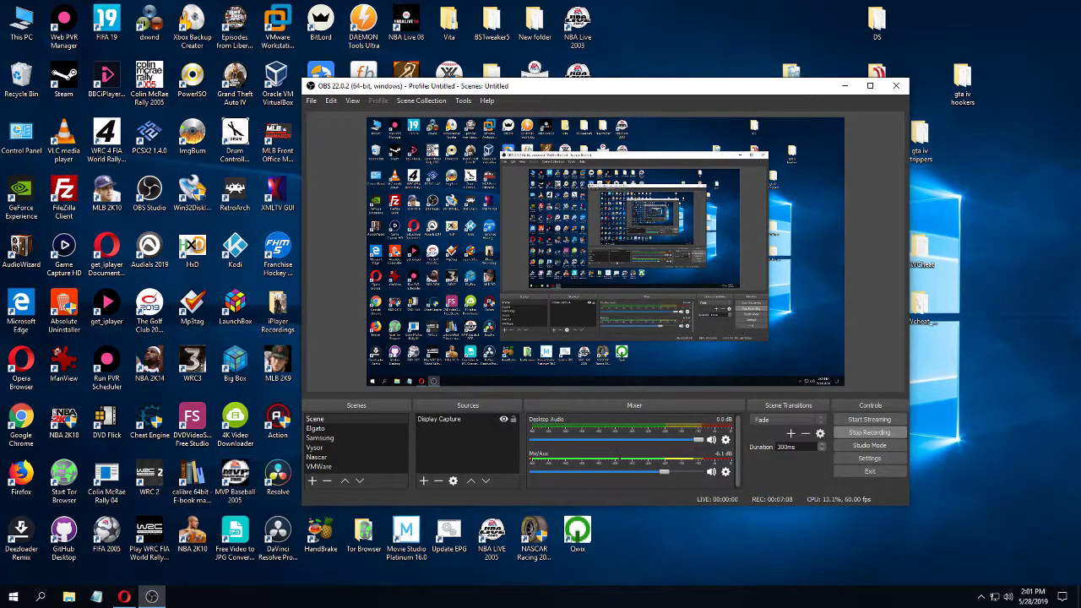
left_click_drag(506, 85, 756, 70)
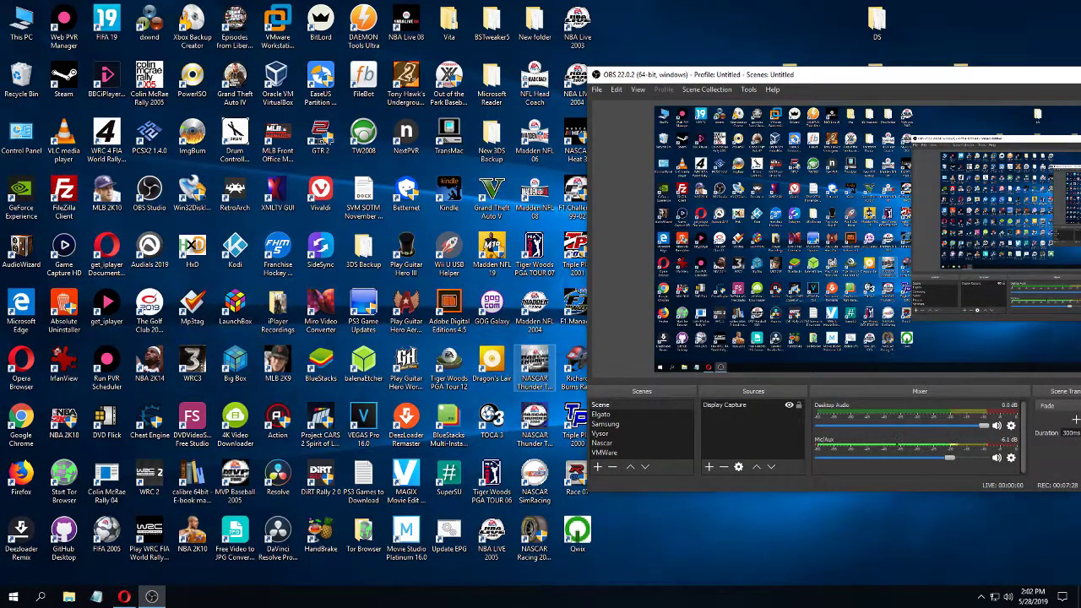
Step: Examine the NASCAR Thunder TM 2003 shortcut's properties and its program folder, and close both windows
right_click(534, 358)
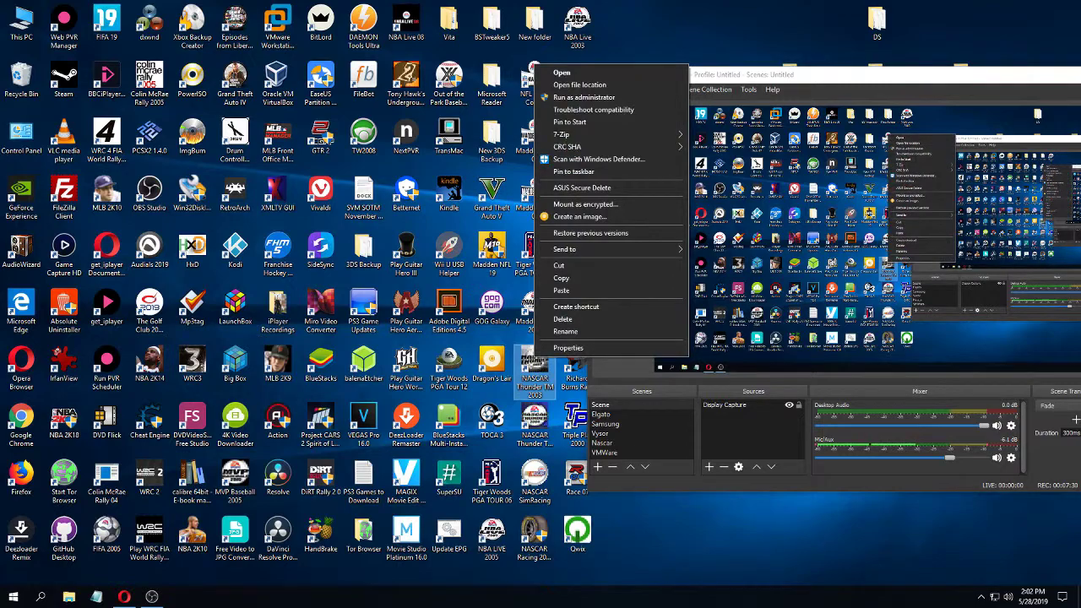
left_click(568, 347)
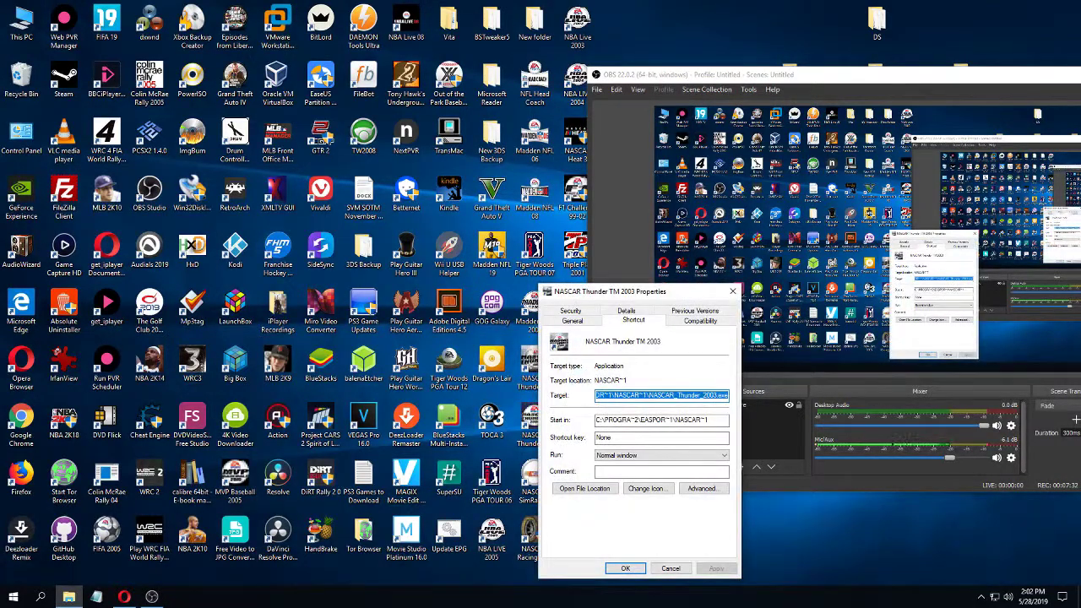
left_click(732, 291)
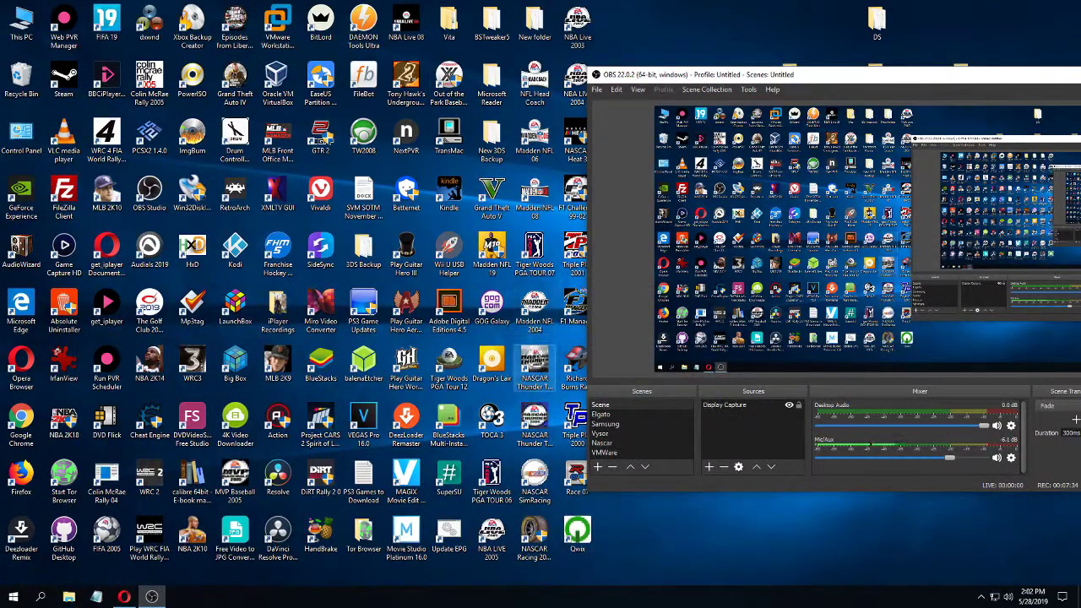
right_click(532, 382)
left_click(583, 91)
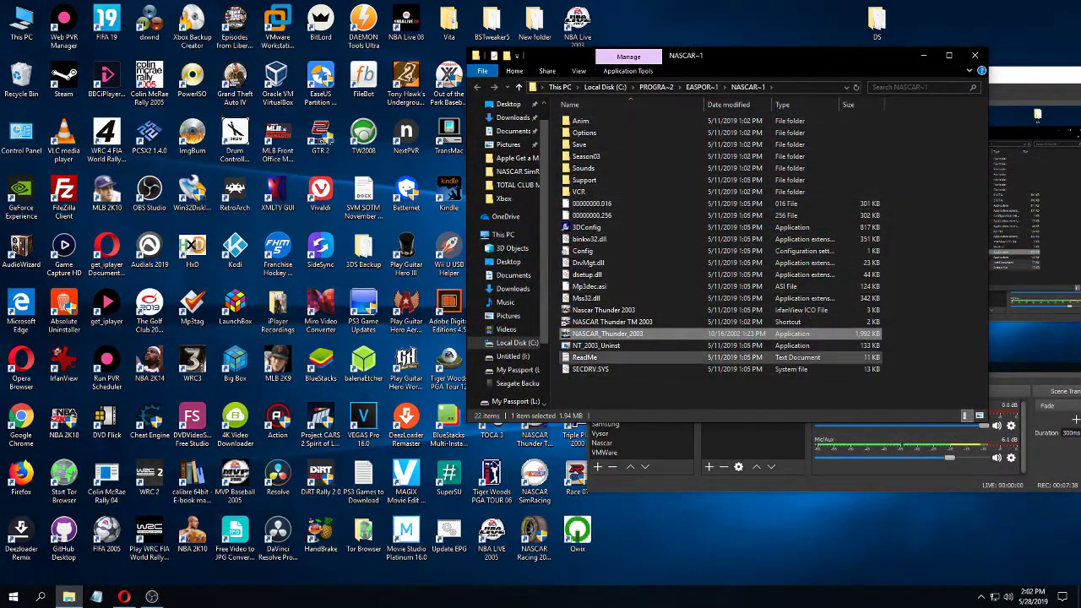
left_click(975, 55)
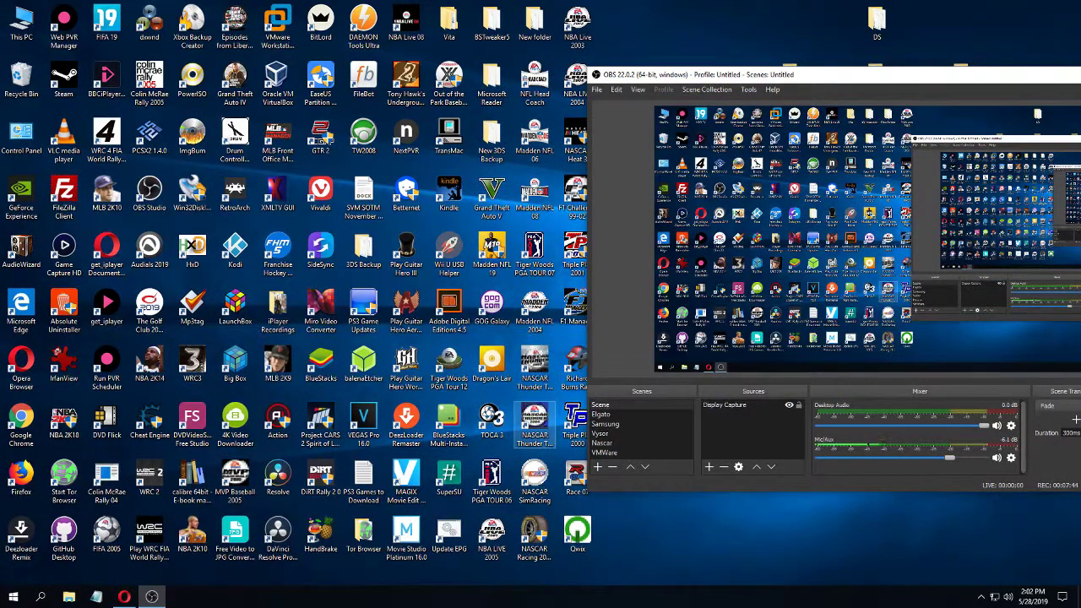
Step: Examine the NASCAR Thunder TM 2004 shortcut's compatibility settings and its program folder with 3DConfig and Config, and close both windows
right_click(540, 429)
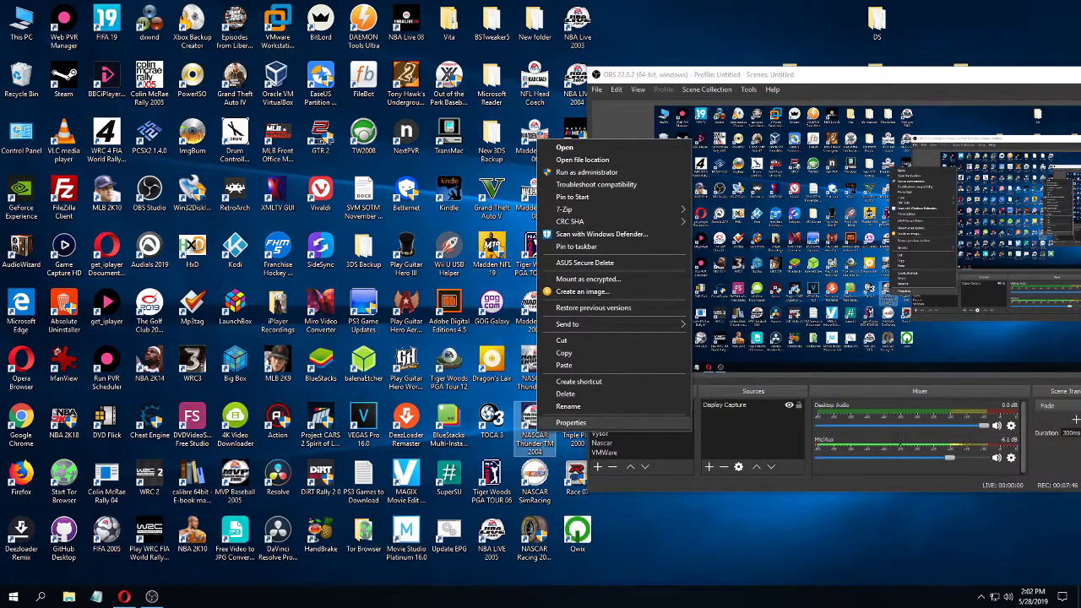
left_click(571, 422)
left_click(702, 320)
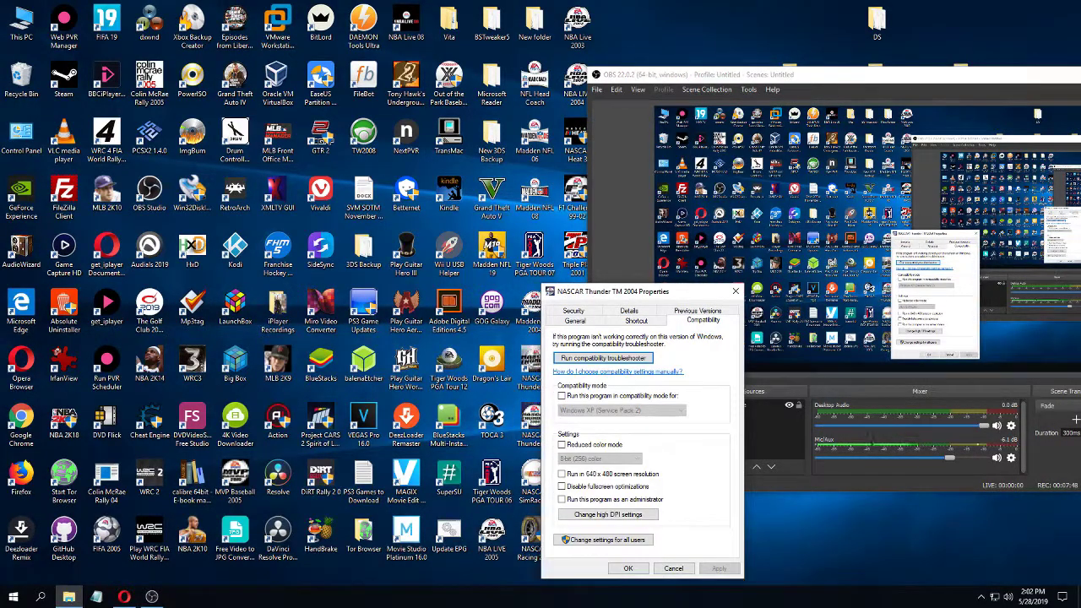
left_click(735, 291)
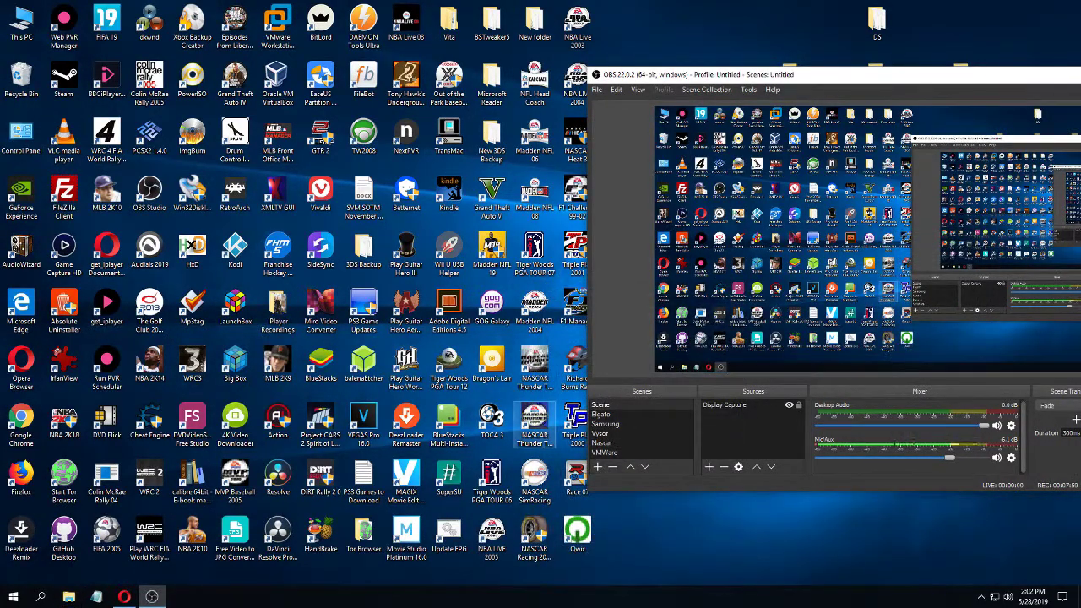
right_click(538, 427)
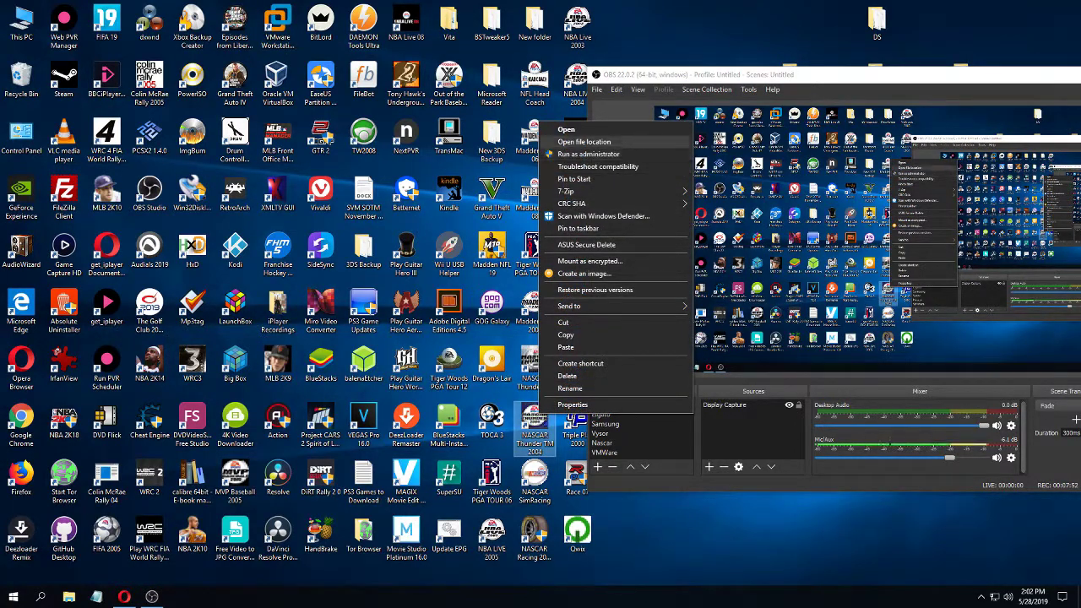
left_click(583, 141)
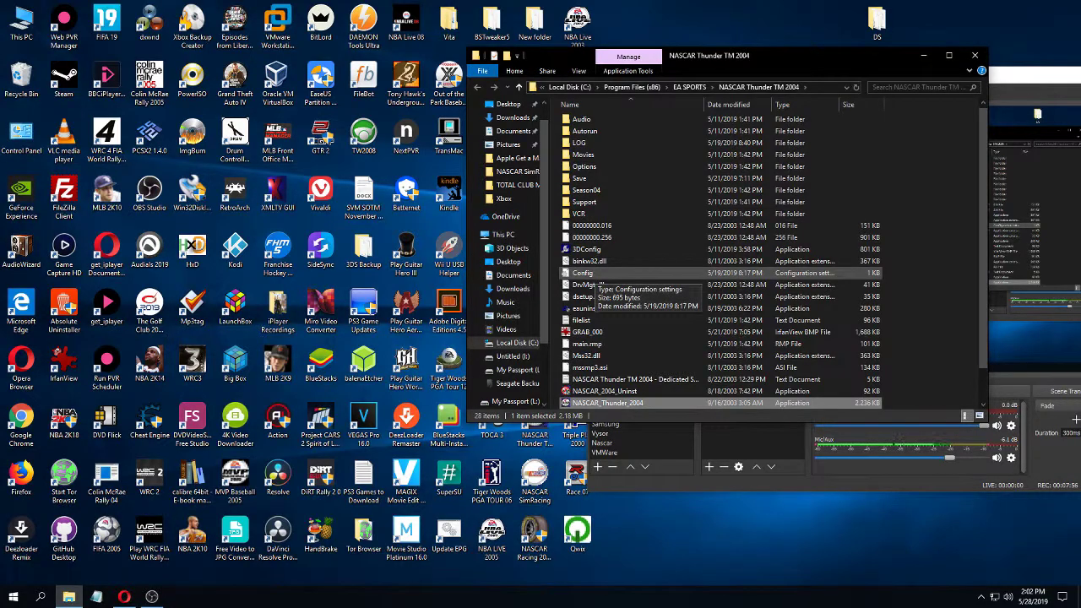
left_click(975, 55)
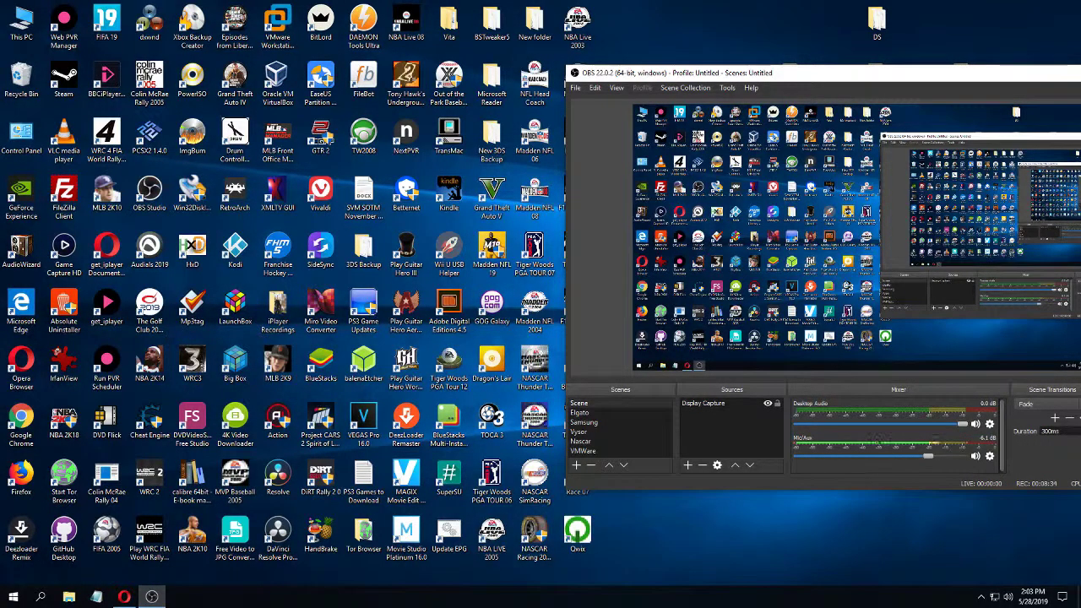
left_click_drag(767, 75, 605, 92)
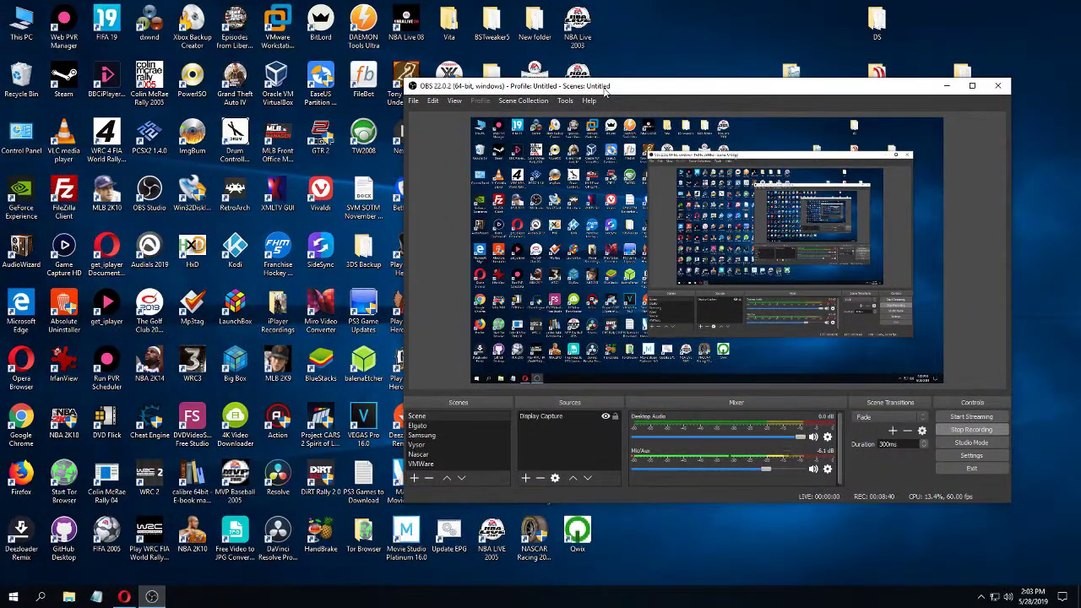